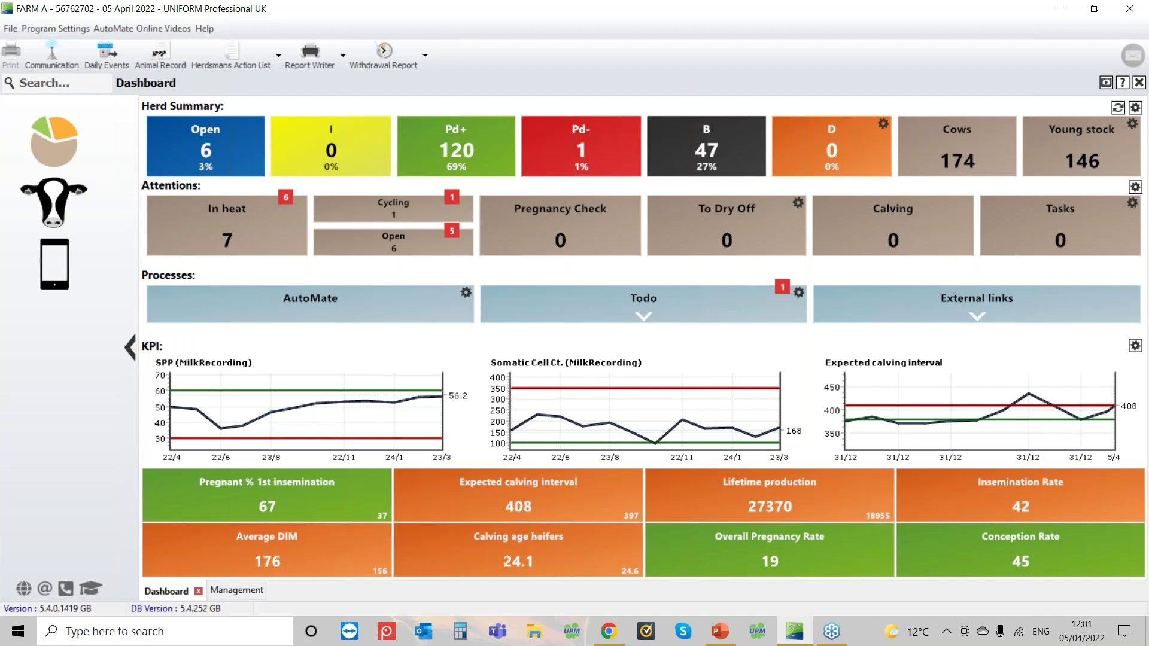
Launch the Datastream Update wizard from Management › Links and advance to its import options.
{"action": "left_click", "coordinate": [70, 198]}
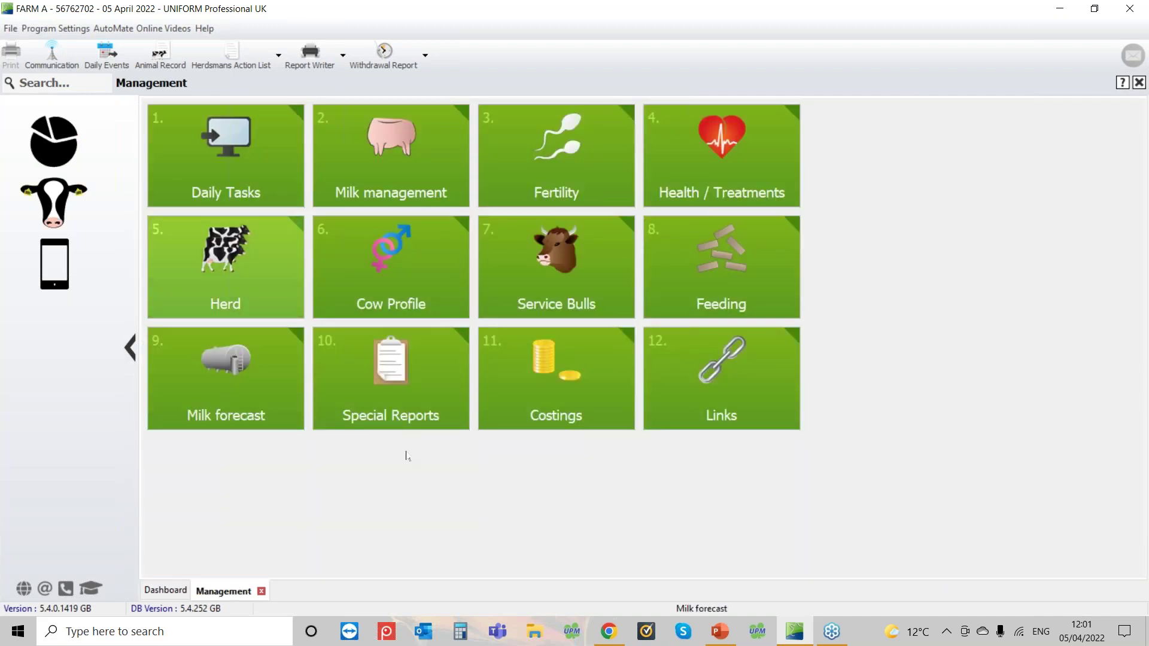
{"action": "left_click", "coordinate": [716, 404]}
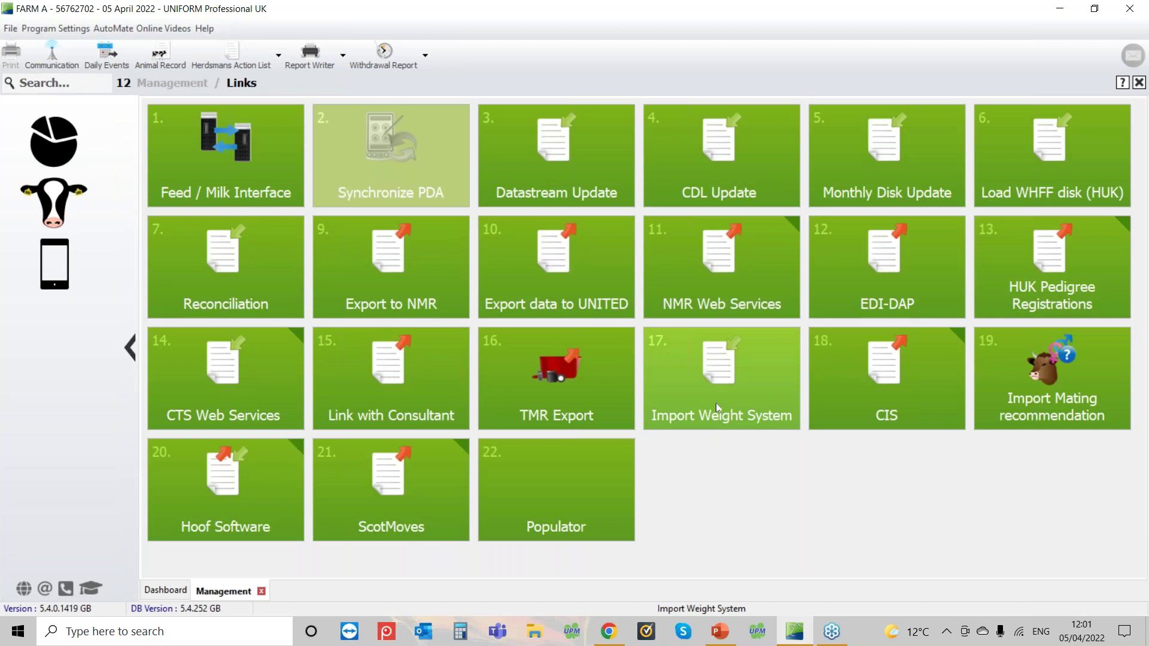
{"action": "left_click", "coordinate": [563, 139]}
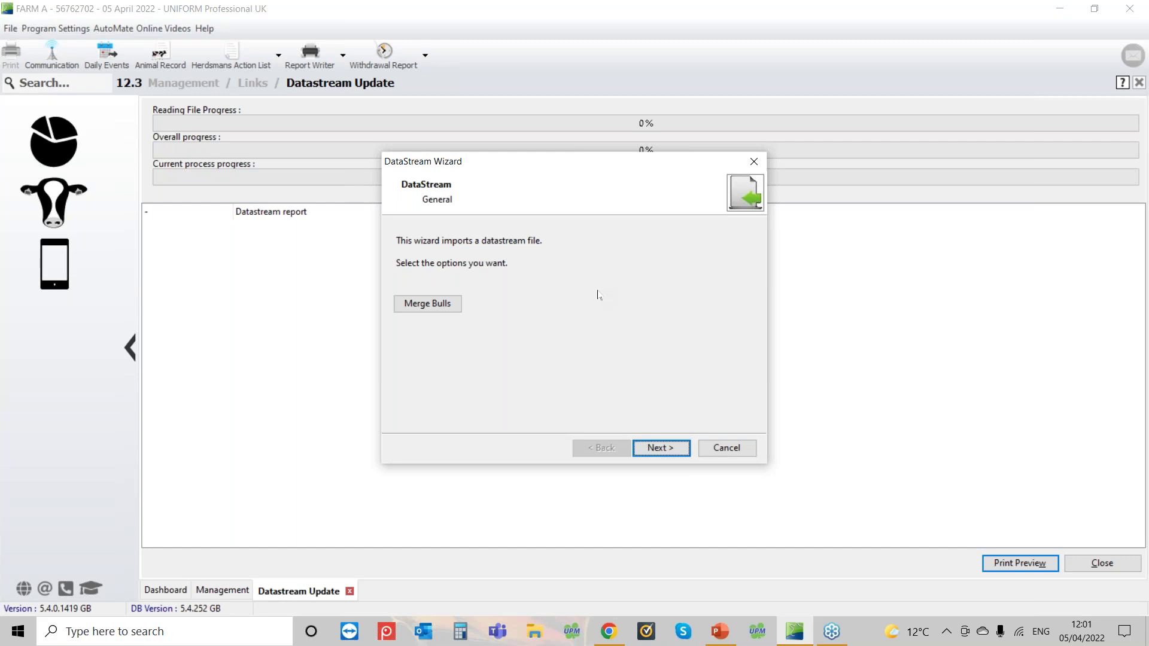
{"action": "left_click", "coordinate": [672, 450]}
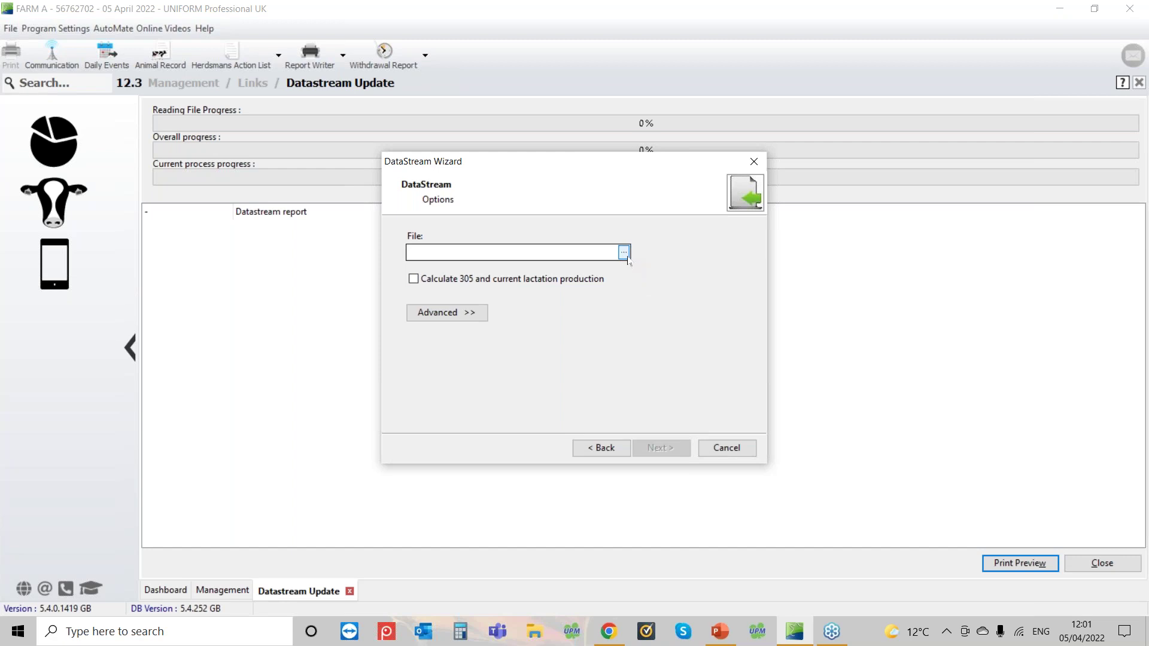
Enable 305-day and current lactation calculation, choose dsmember.exe from the Desktop, and start the import.
{"action": "left_click", "coordinate": [510, 275]}
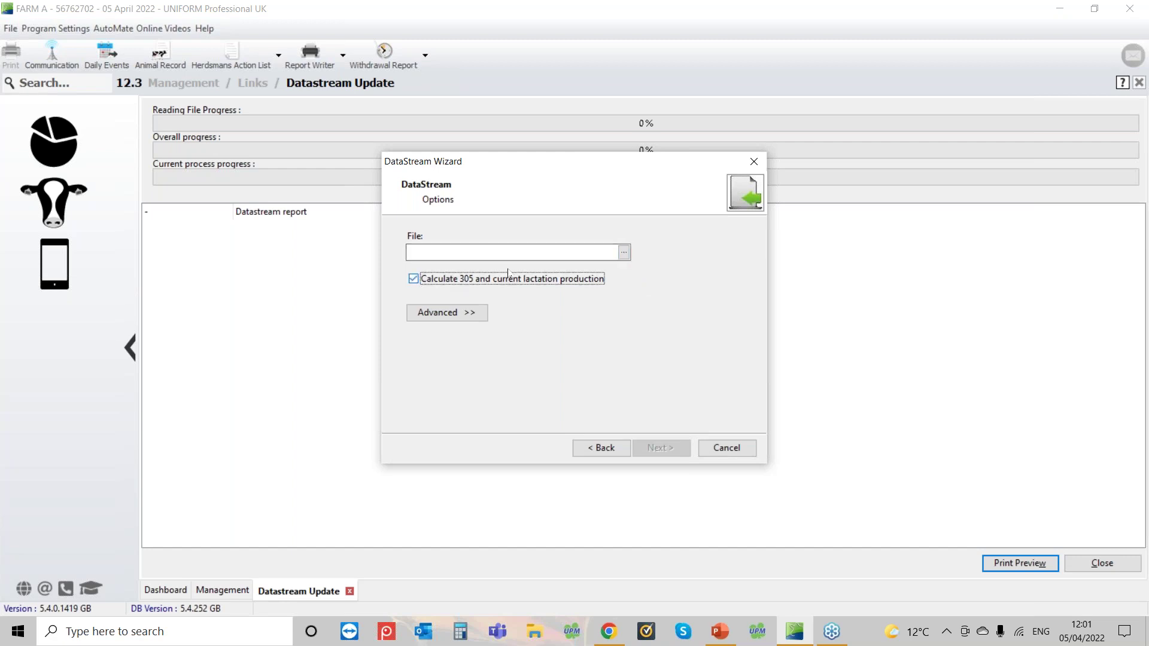
{"action": "left_click", "coordinate": [625, 254]}
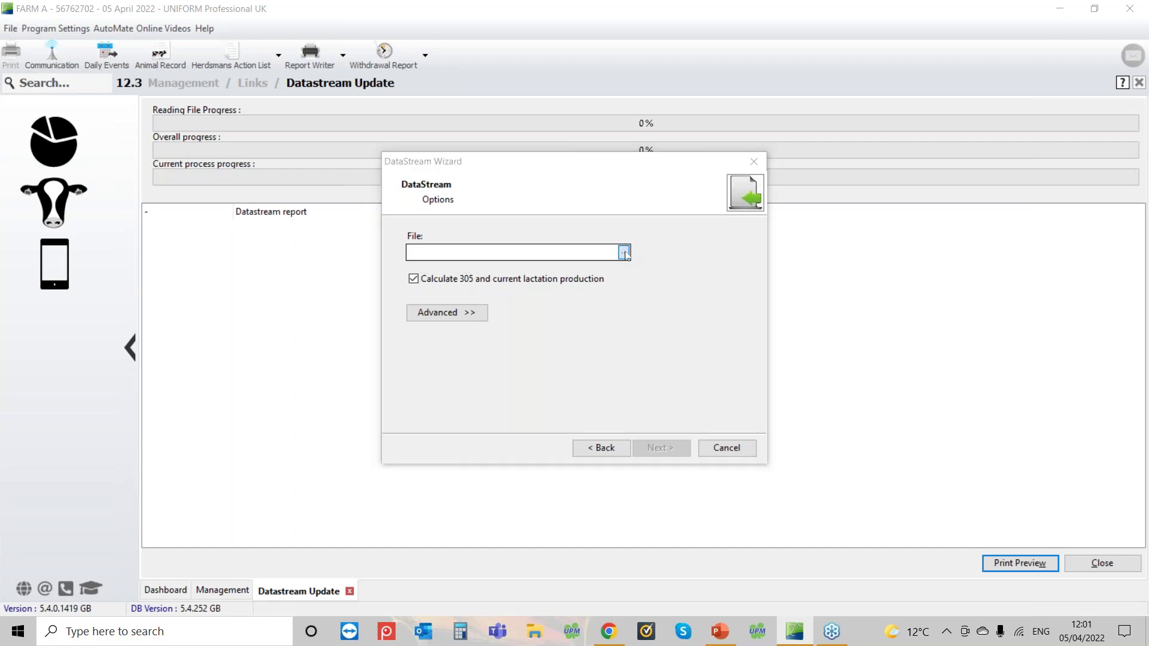
{"action": "scroll", "coordinate": [467, 344], "scroll_direction": "up", "scroll_amount": 2}
{"action": "left_click_drag", "start_coordinate": [488, 334], "coordinate": [491, 444]}
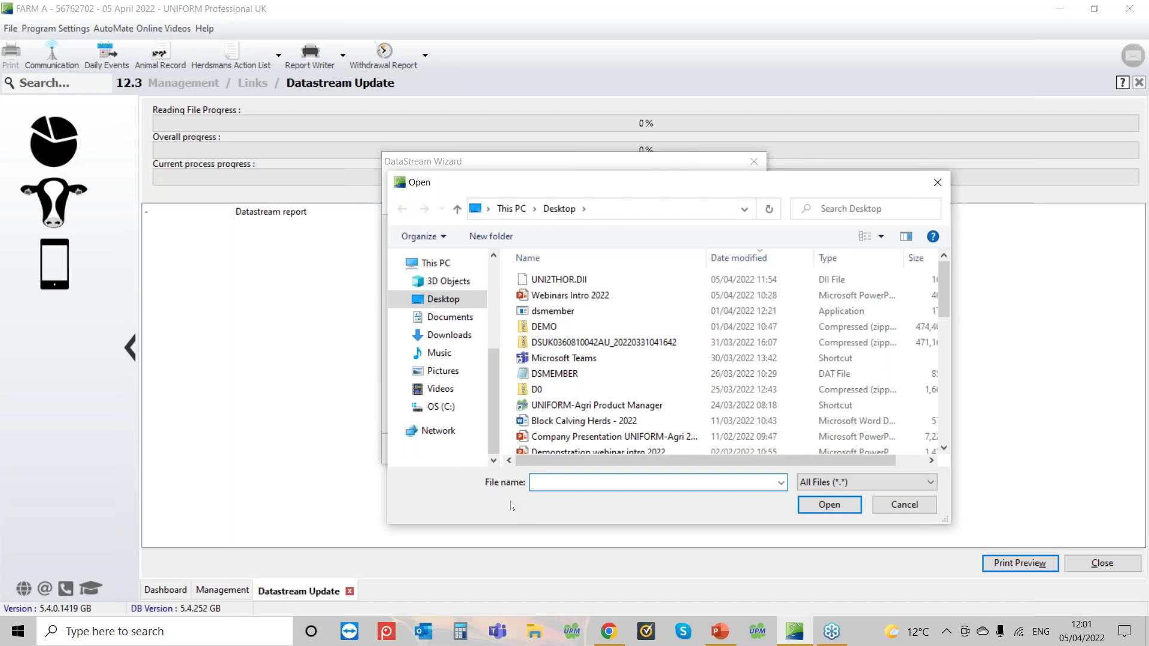
{"action": "left_click_drag", "start_coordinate": [490, 365], "coordinate": [490, 440]}
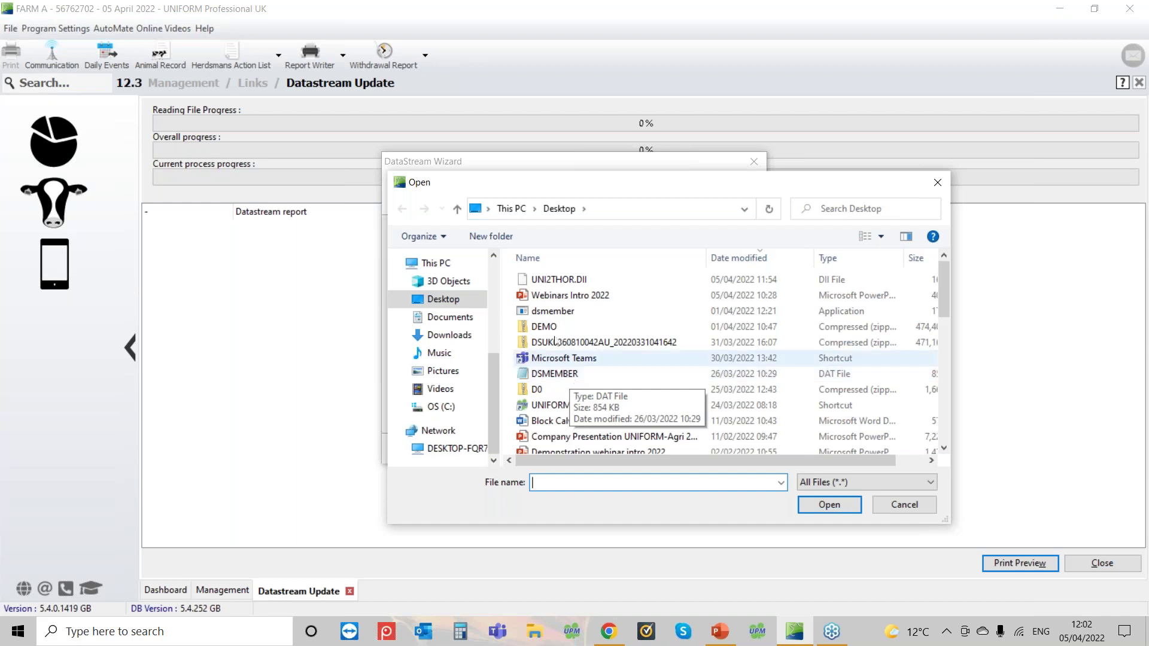
{"action": "left_click", "coordinate": [550, 312]}
{"action": "double_click", "coordinate": [577, 315]}
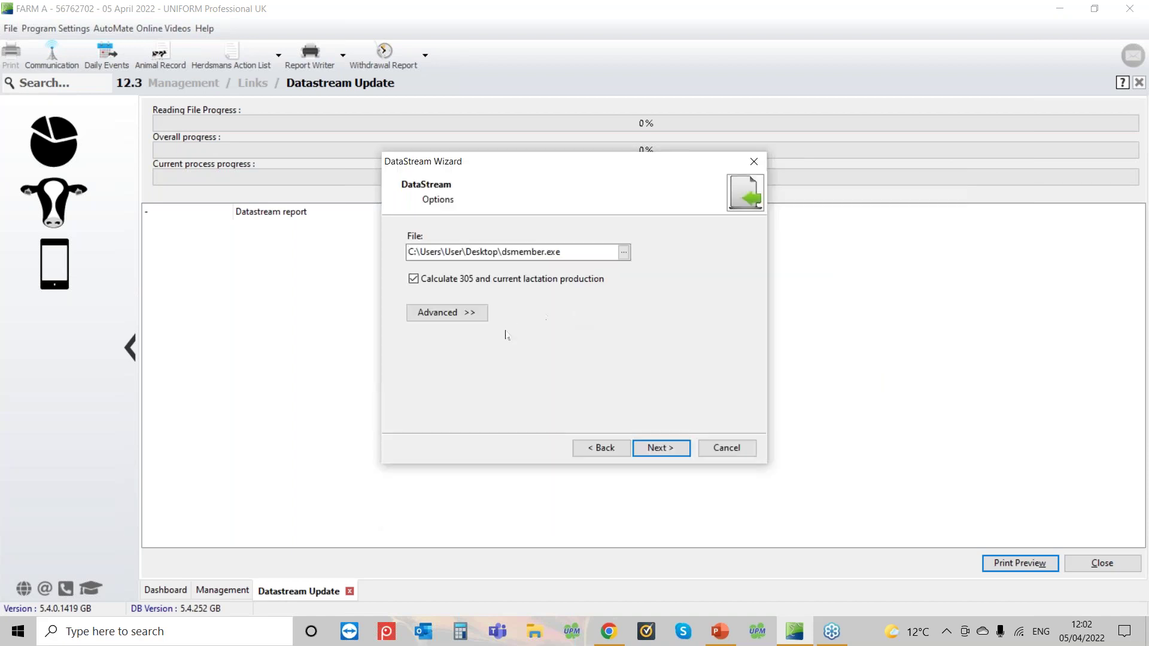
{"action": "left_click", "coordinate": [669, 449]}
{"action": "left_click", "coordinate": [660, 449]}
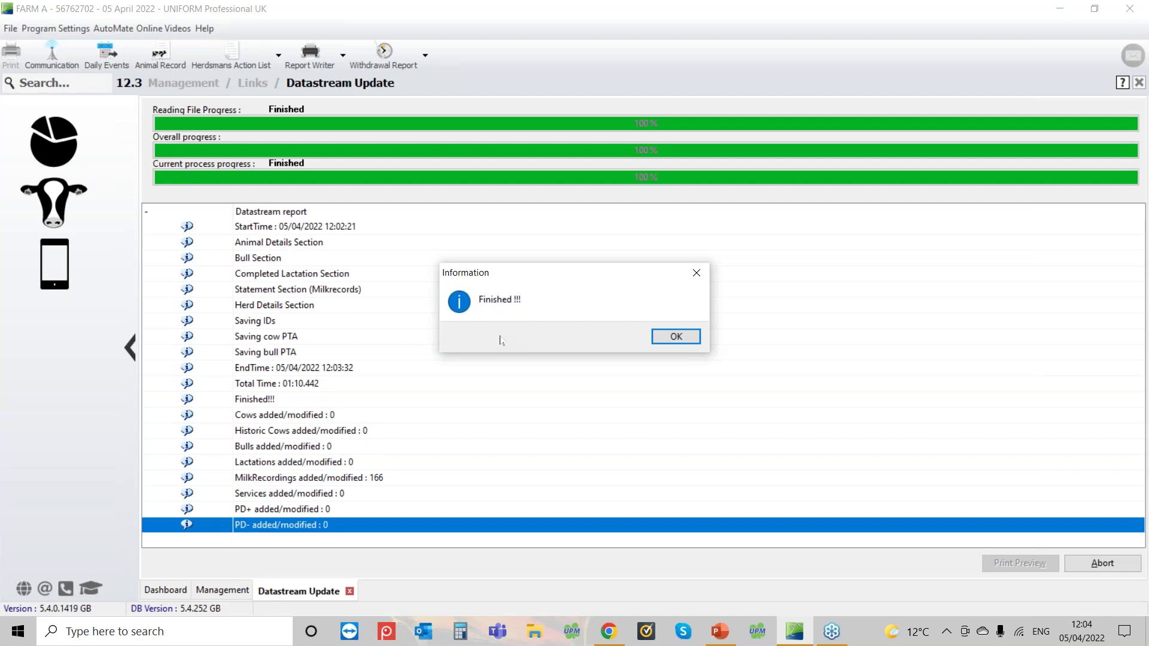
Acknowledge the import's Finished message (166 recordings) and return to the Management overview.
{"action": "left_click", "coordinate": [675, 337]}
{"action": "left_click", "coordinate": [52, 207]}
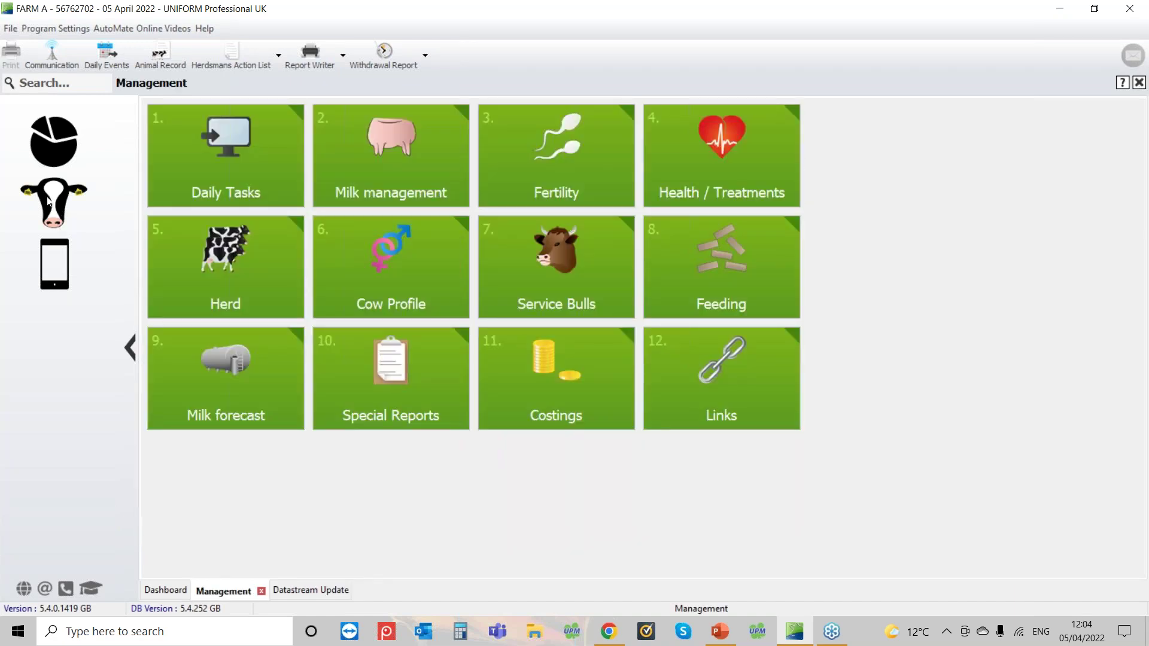
Browse the Monthly Disk Update milk-recording file types, cancel that wizard, and close Datastream Update.
{"action": "left_click", "coordinate": [720, 385]}
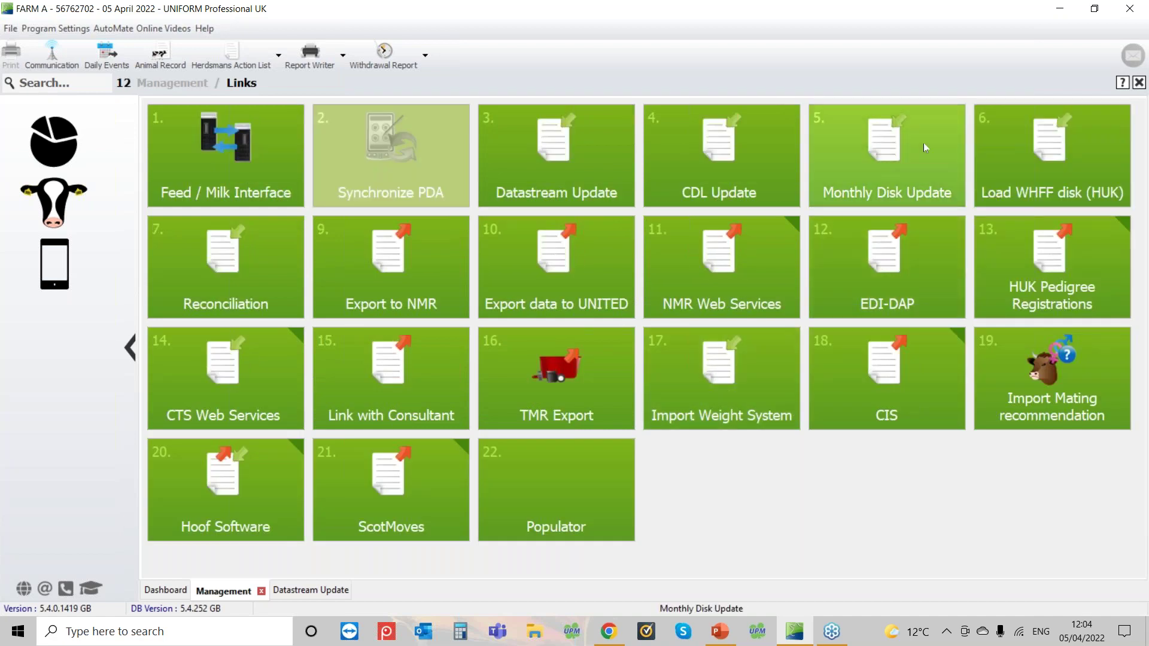
{"action": "left_click", "coordinate": [891, 157]}
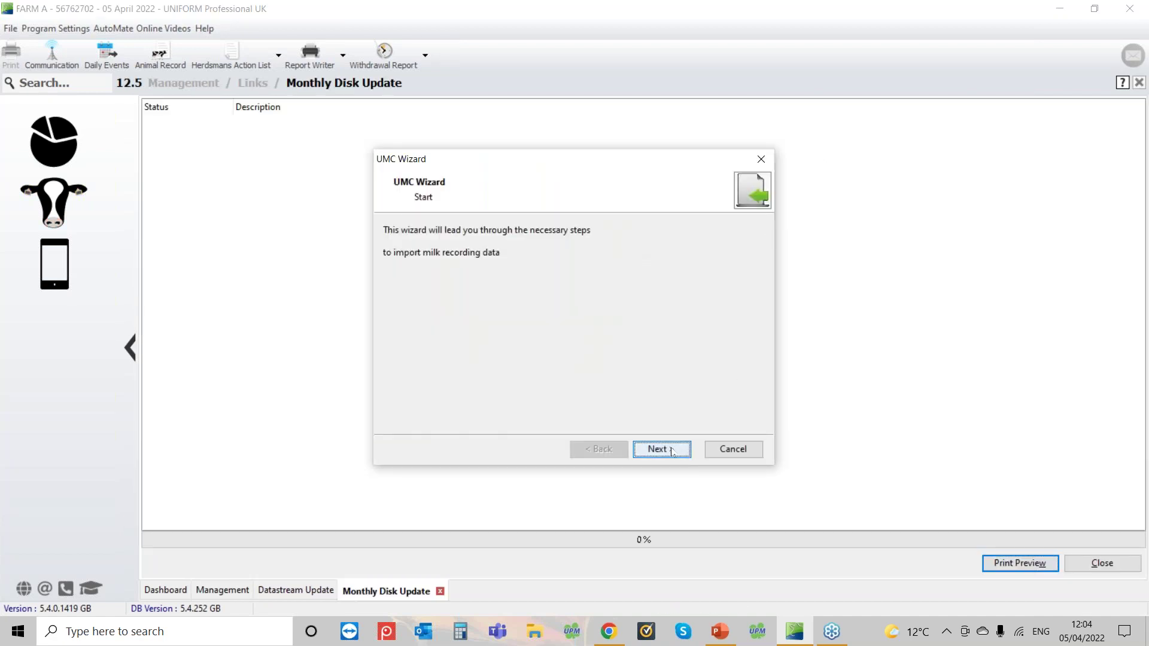
{"action": "left_click", "coordinate": [673, 450]}
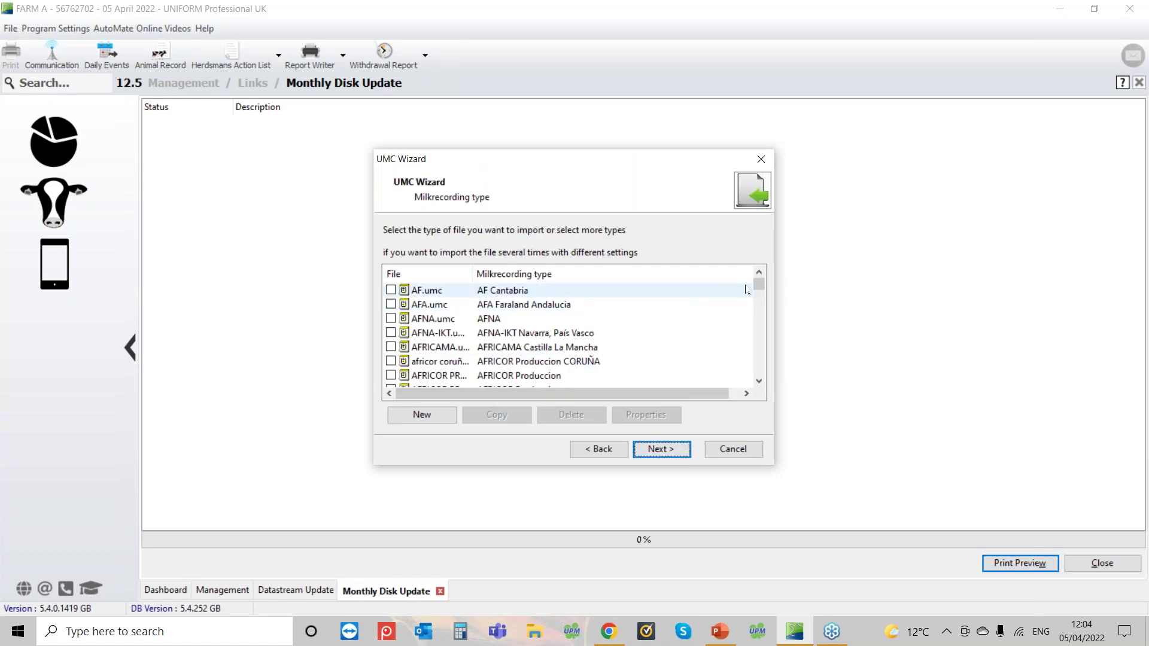
{"action": "left_click_drag", "start_coordinate": [759, 287], "coordinate": [764, 321]}
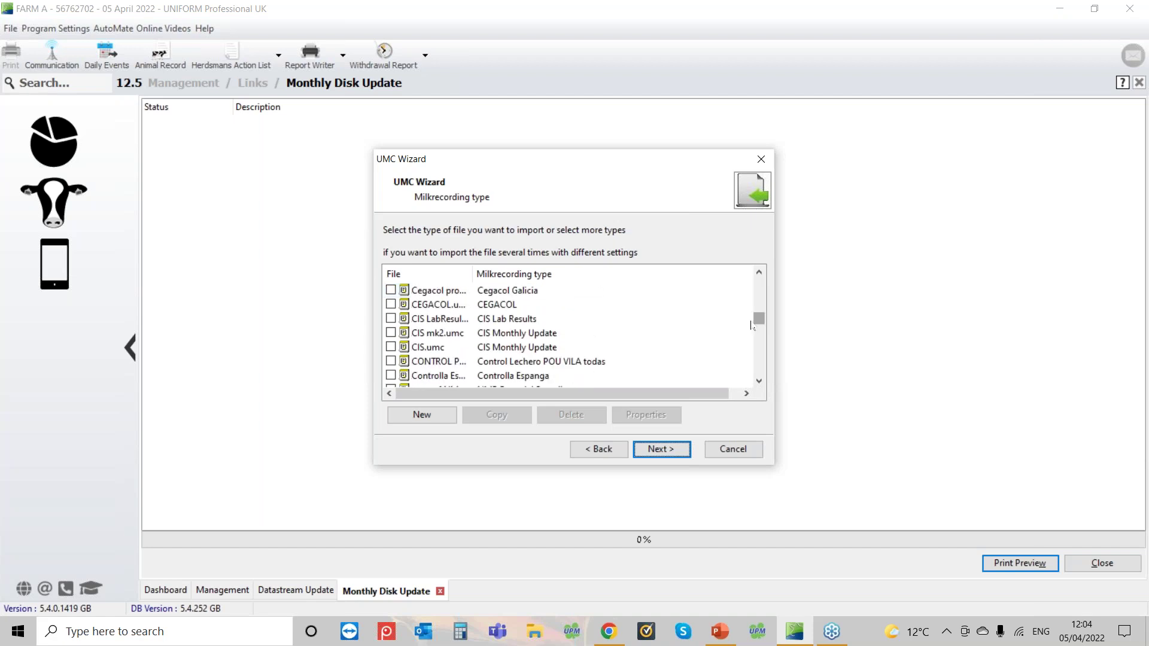
{"action": "left_click_drag", "start_coordinate": [759, 320], "coordinate": [765, 366]}
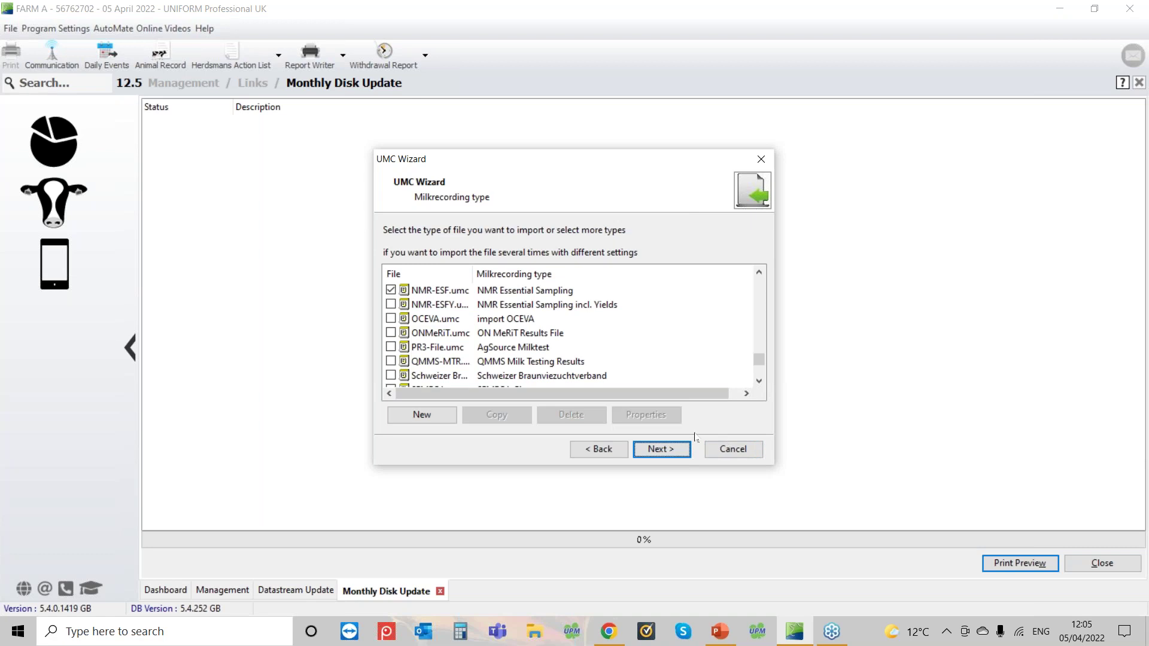
{"action": "left_click", "coordinate": [729, 449]}
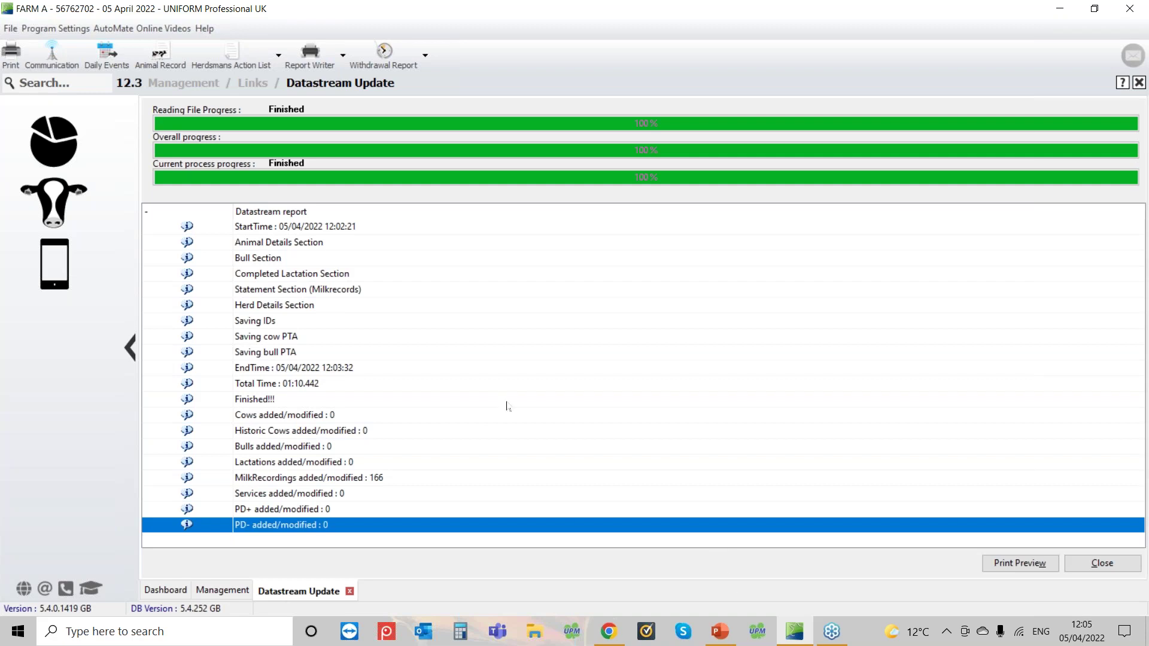
{"action": "left_click", "coordinate": [1079, 564]}
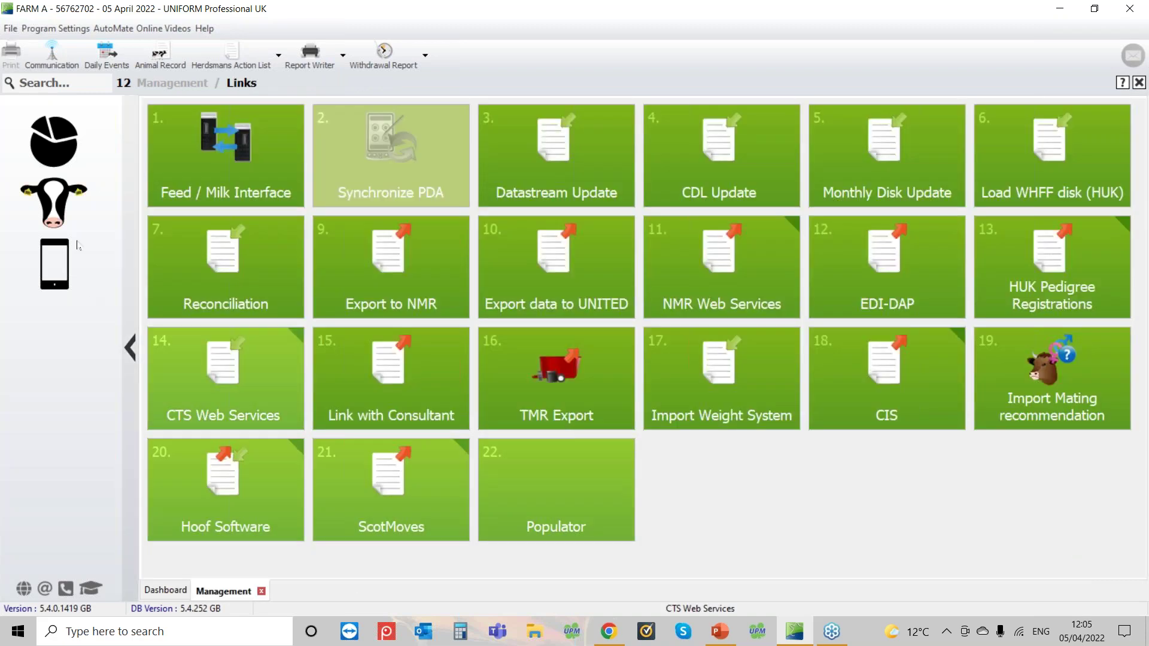
Open Milk Recording Analysis under Management › Milk management, showing the 23/03/2022 recording.
{"action": "left_click", "coordinate": [60, 191]}
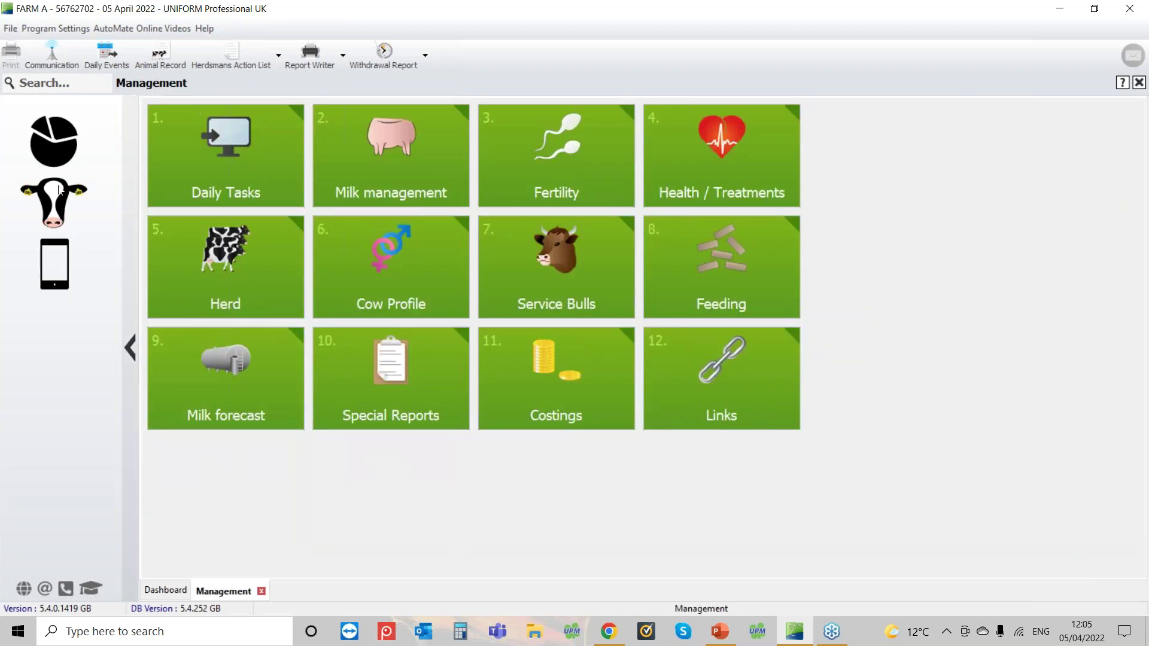
{"action": "left_click", "coordinate": [379, 156]}
{"action": "left_click", "coordinate": [254, 153]}
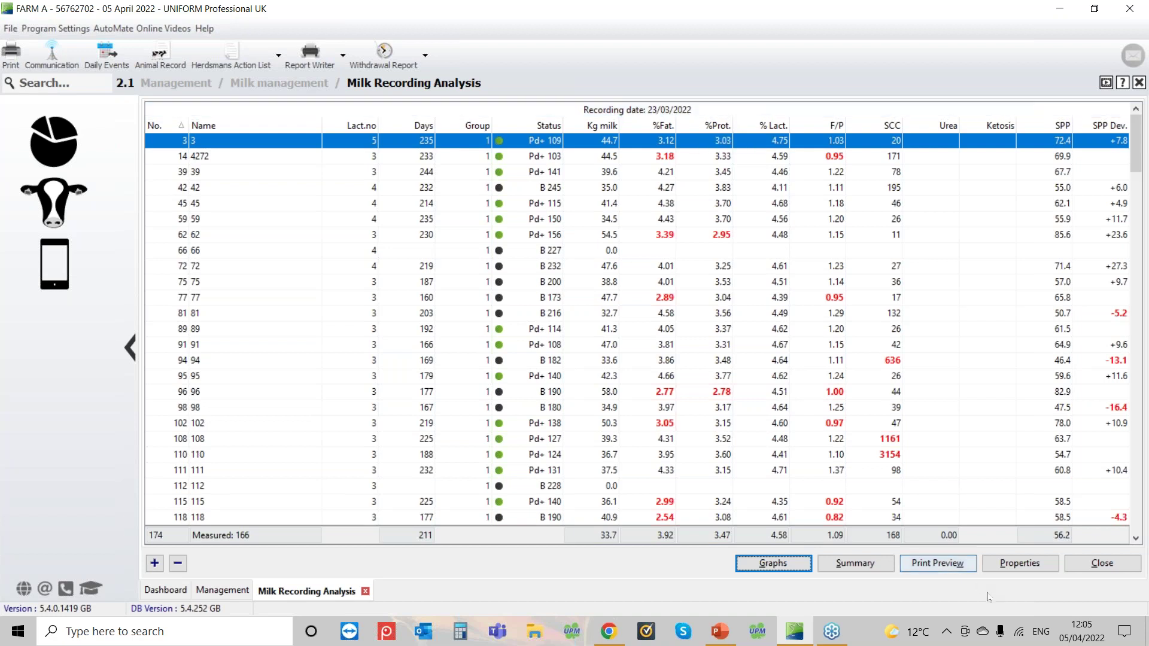
{"action": "left_click", "coordinate": [1007, 565]}
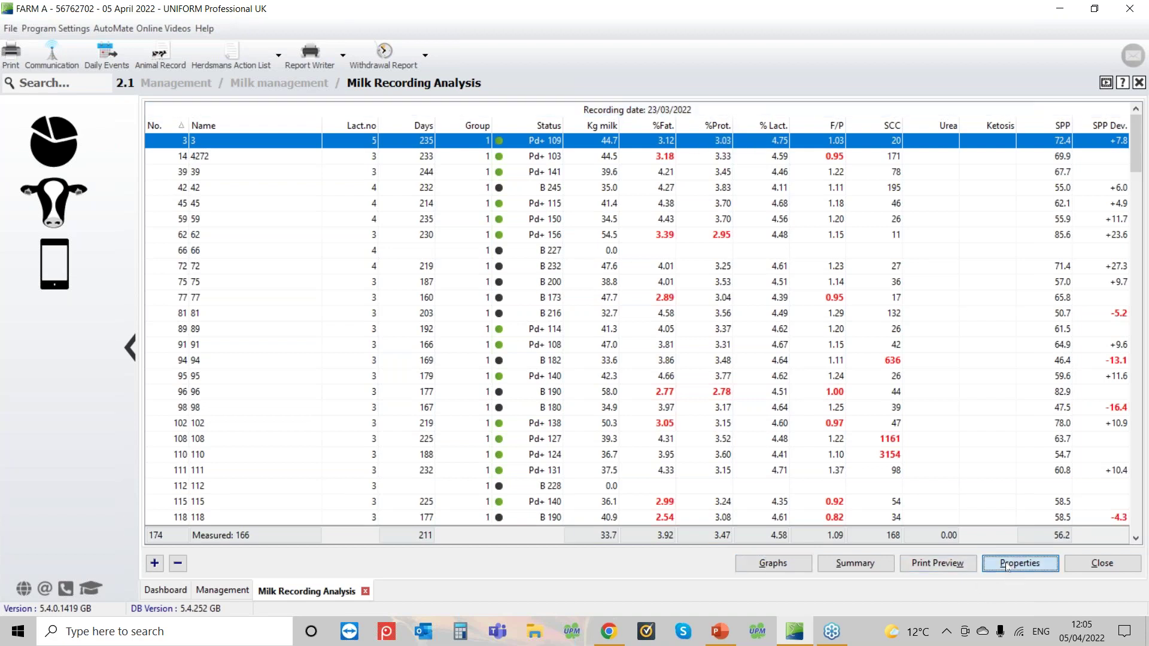
Review the available recording dates without changing them, then close the Milk Recording Analysis report.
{"action": "left_click", "coordinate": [583, 174]}
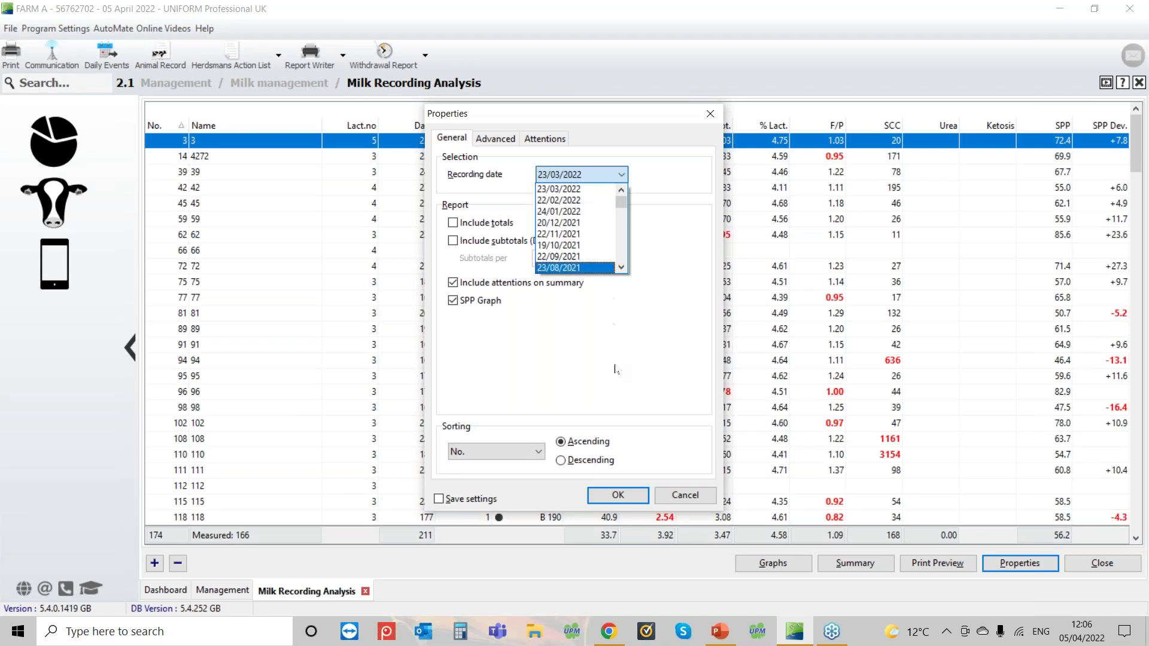
{"action": "left_click", "coordinate": [683, 496]}
{"action": "left_click", "coordinate": [682, 495]}
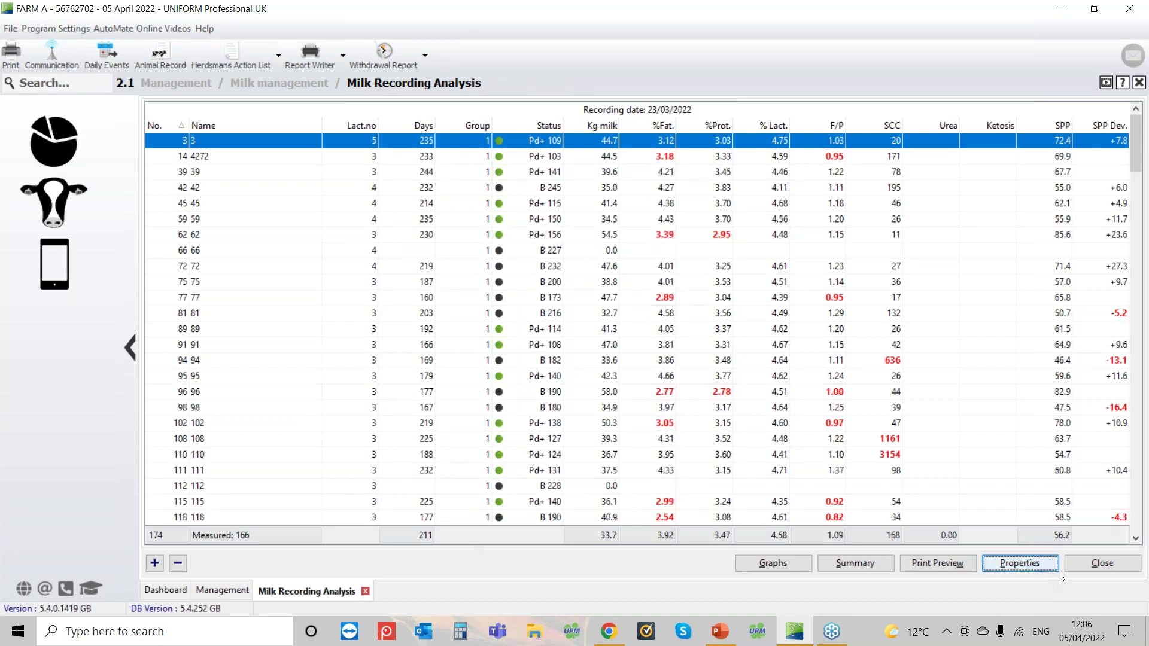
{"action": "left_click", "coordinate": [1082, 567]}
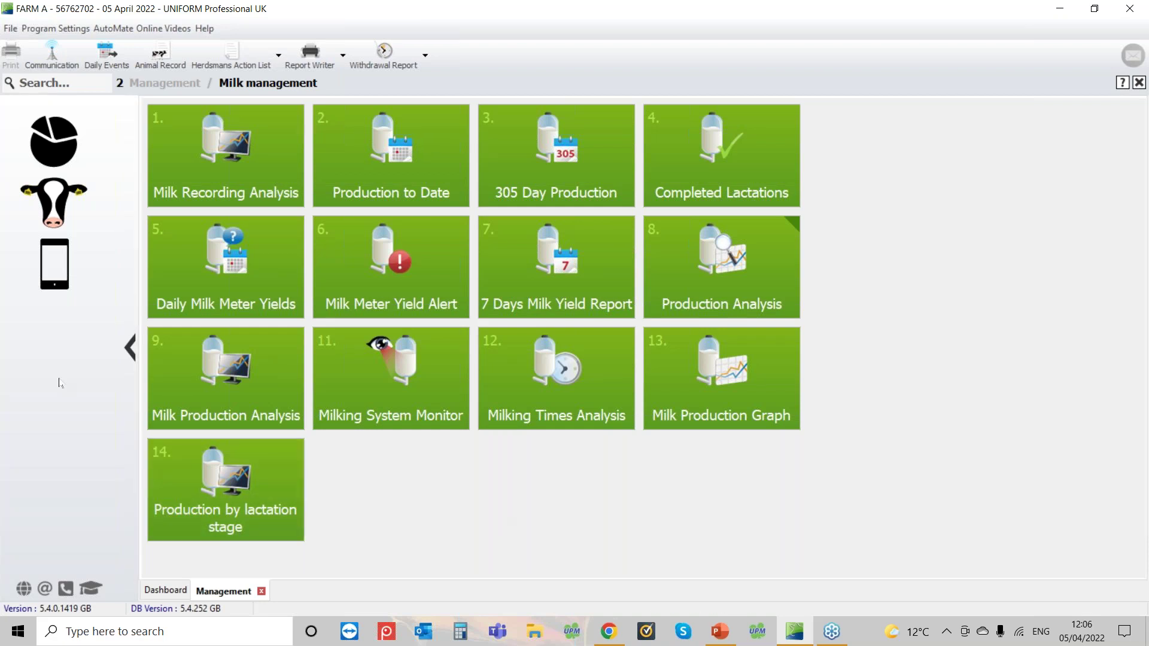
Open Export to NMR from Management › Links, defaulting to Milk Meter data since 23/03/2022.
{"action": "left_click", "coordinate": [48, 199]}
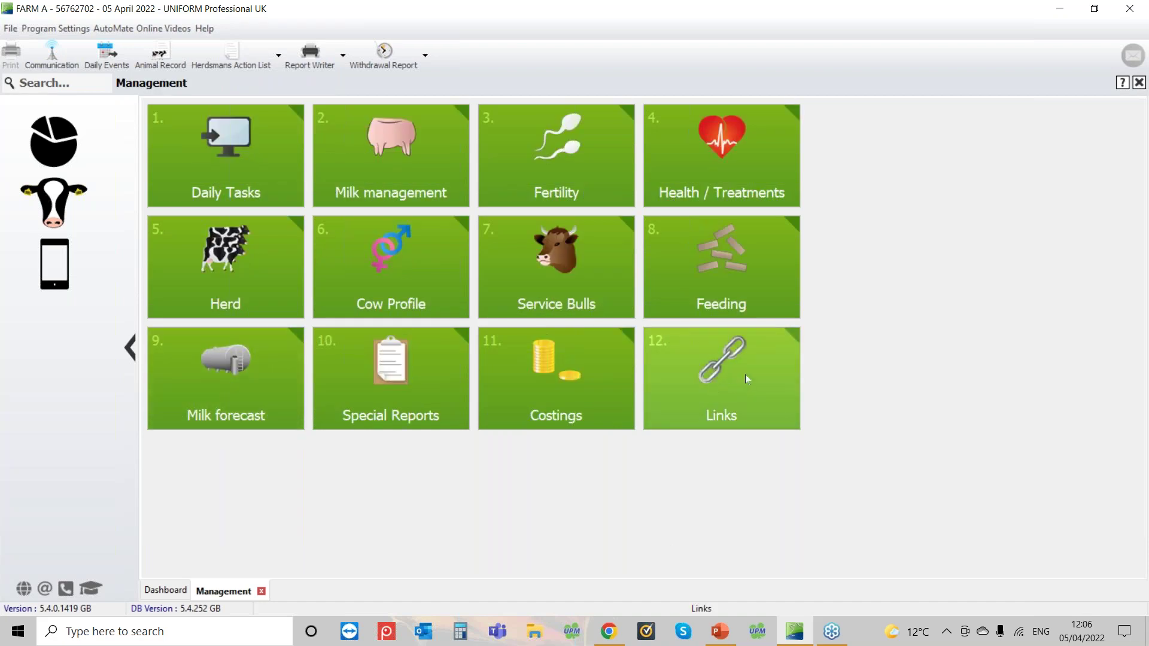
{"action": "left_click", "coordinate": [726, 379]}
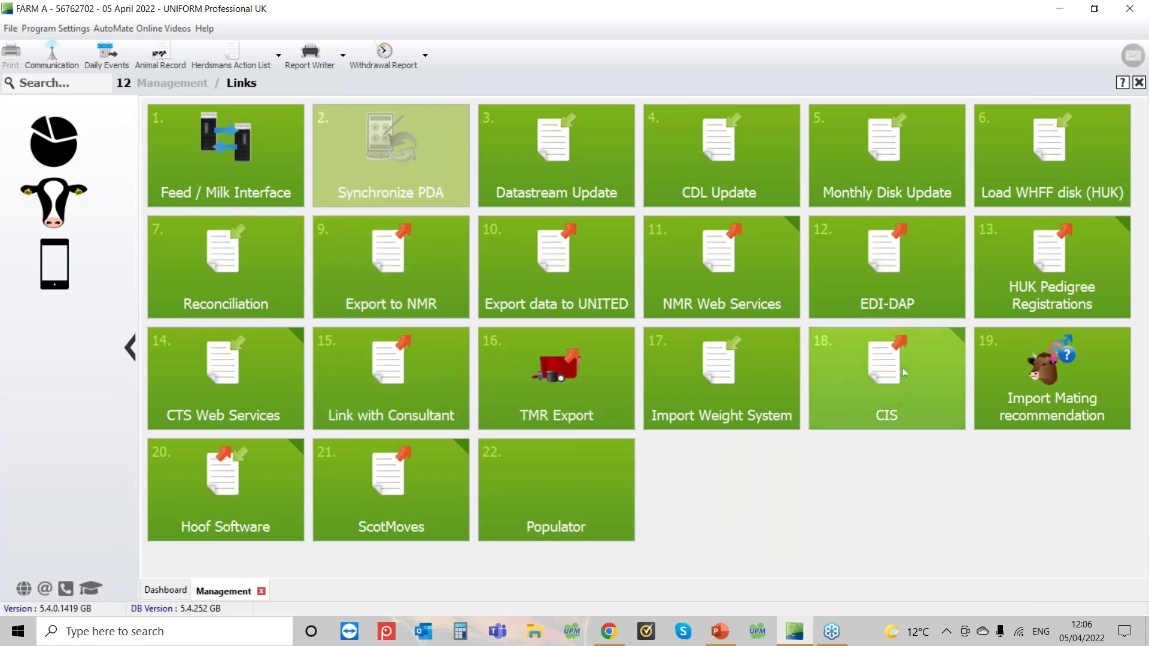
{"action": "left_click", "coordinate": [384, 268]}
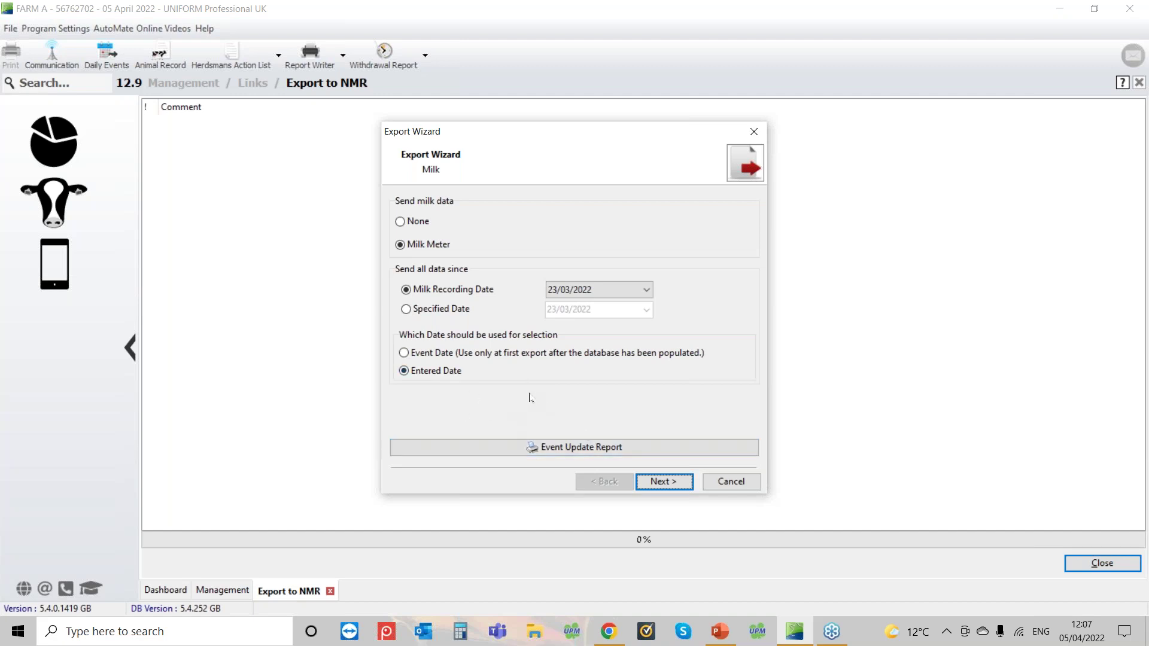
{"action": "left_click", "coordinate": [664, 482]}
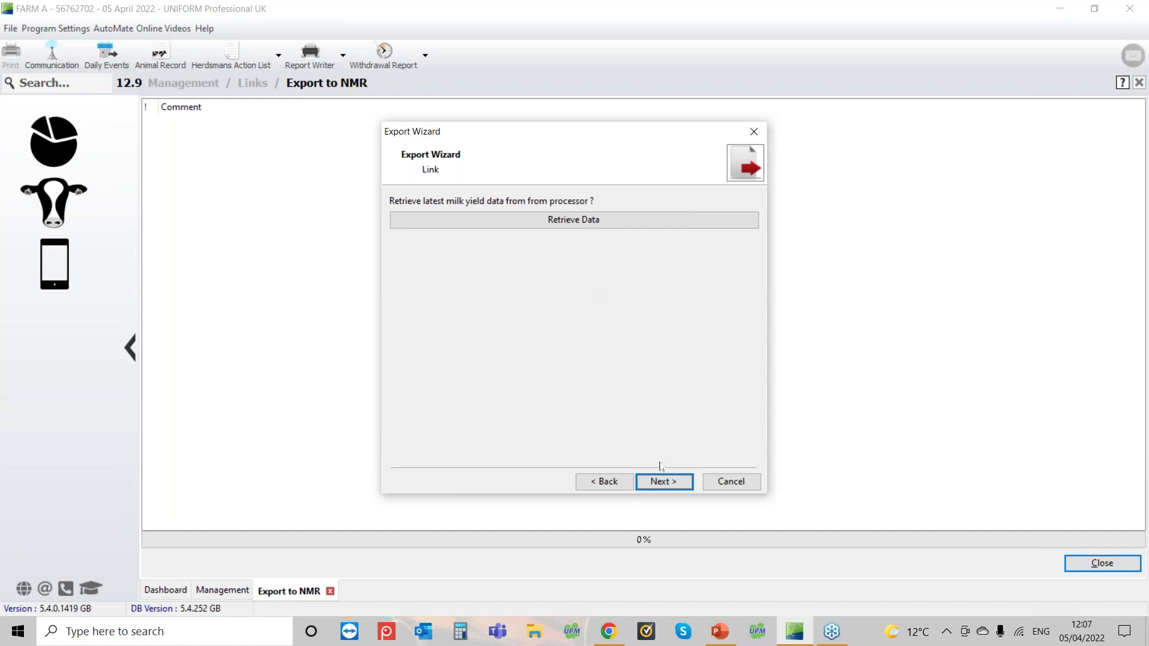
Continue the NMR export past the retrieve-data step toward the Groups step.
{"action": "left_click", "coordinate": [662, 481]}
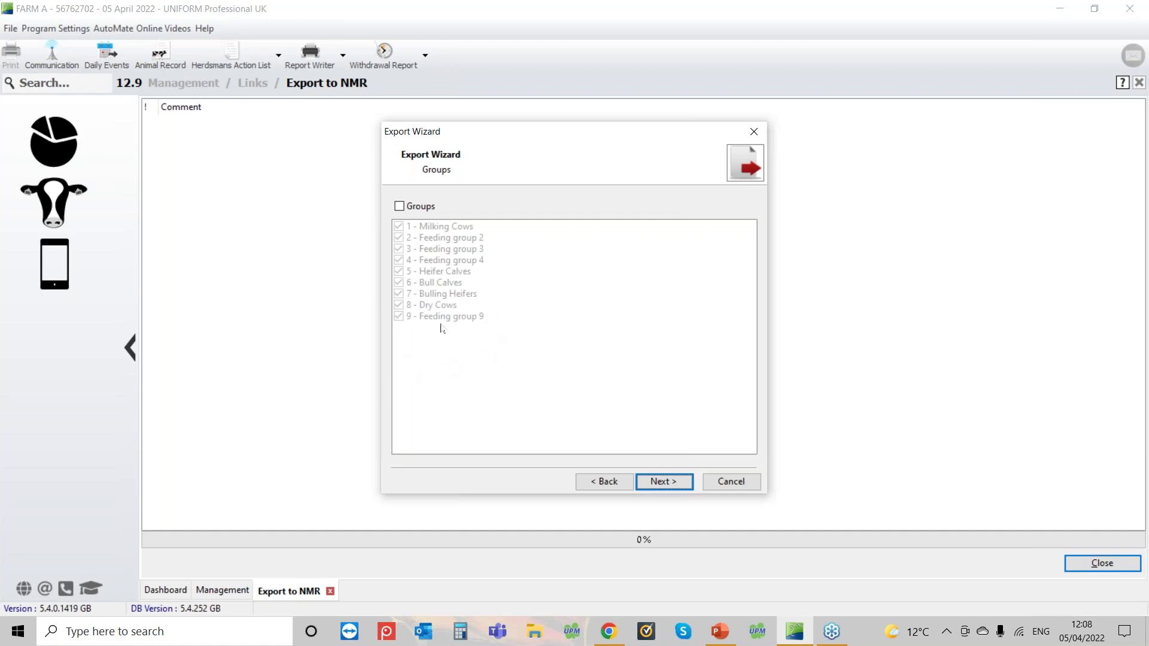
Set the recording date to 04/04/2022 with times 00:01 to 23:59.
{"action": "left_click", "coordinate": [676, 489]}
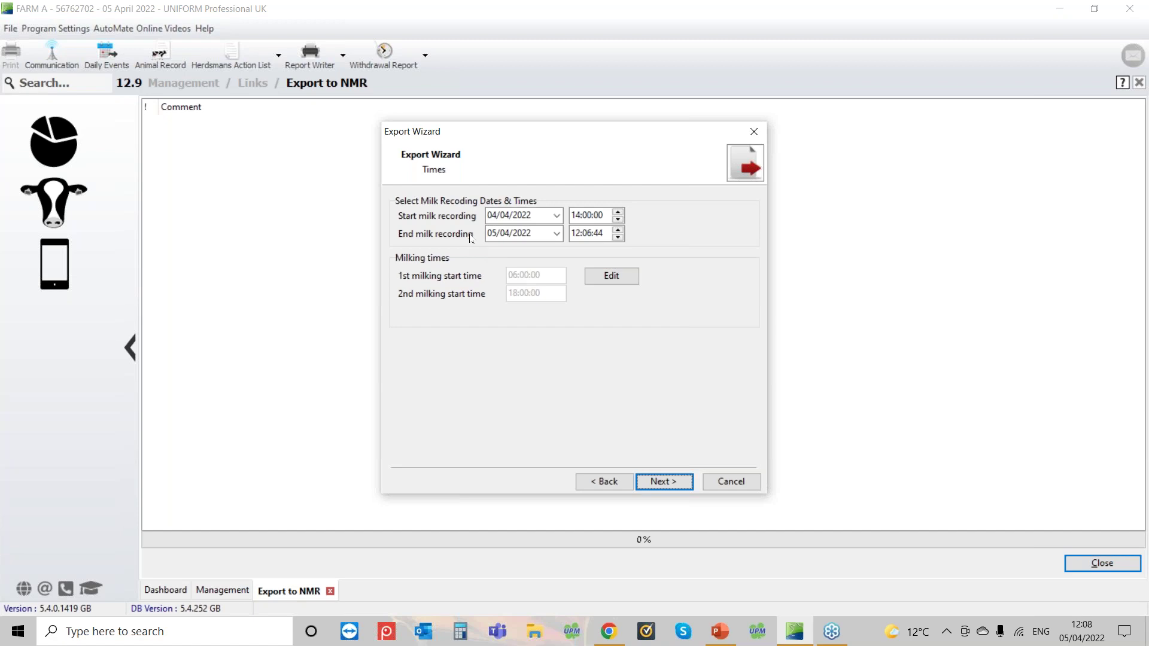
{"action": "left_click", "coordinate": [557, 234]}
{"action": "left_click", "coordinate": [503, 289]}
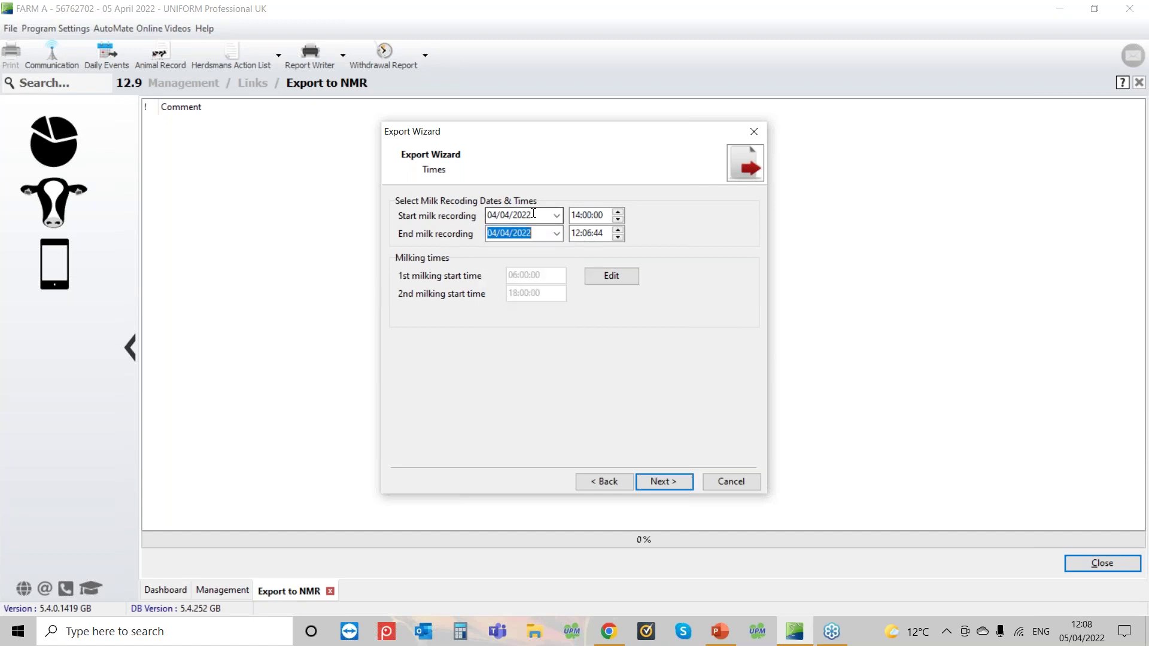
{"action": "left_click", "coordinate": [606, 215]}
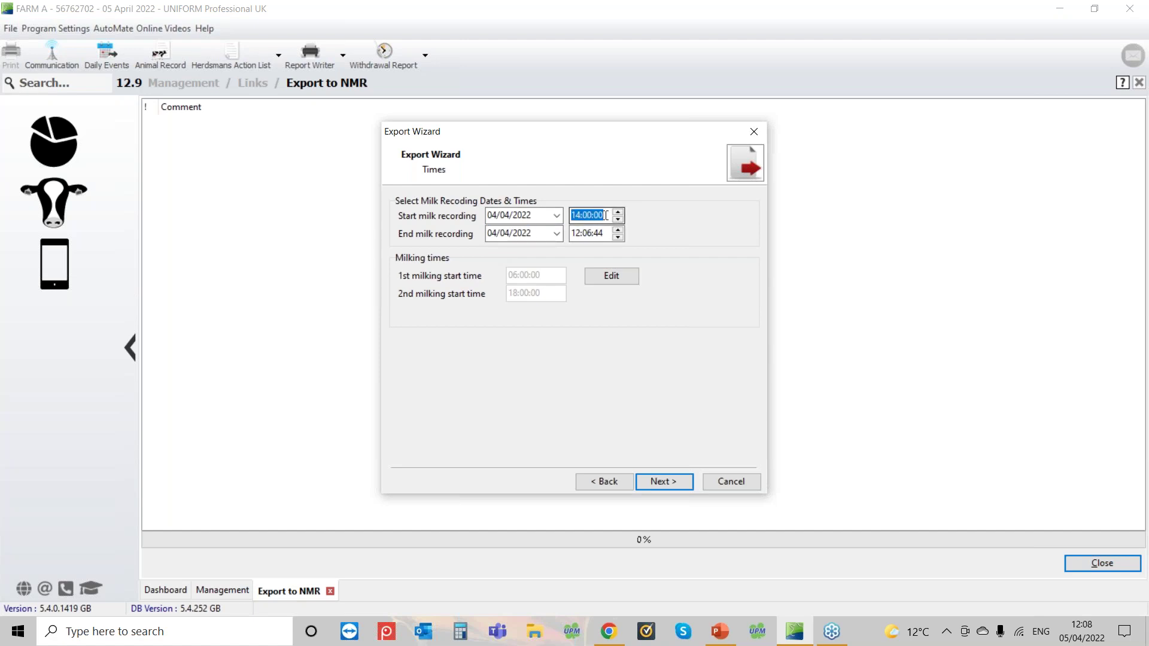
{"action": "type", "text": "00:01:00"}
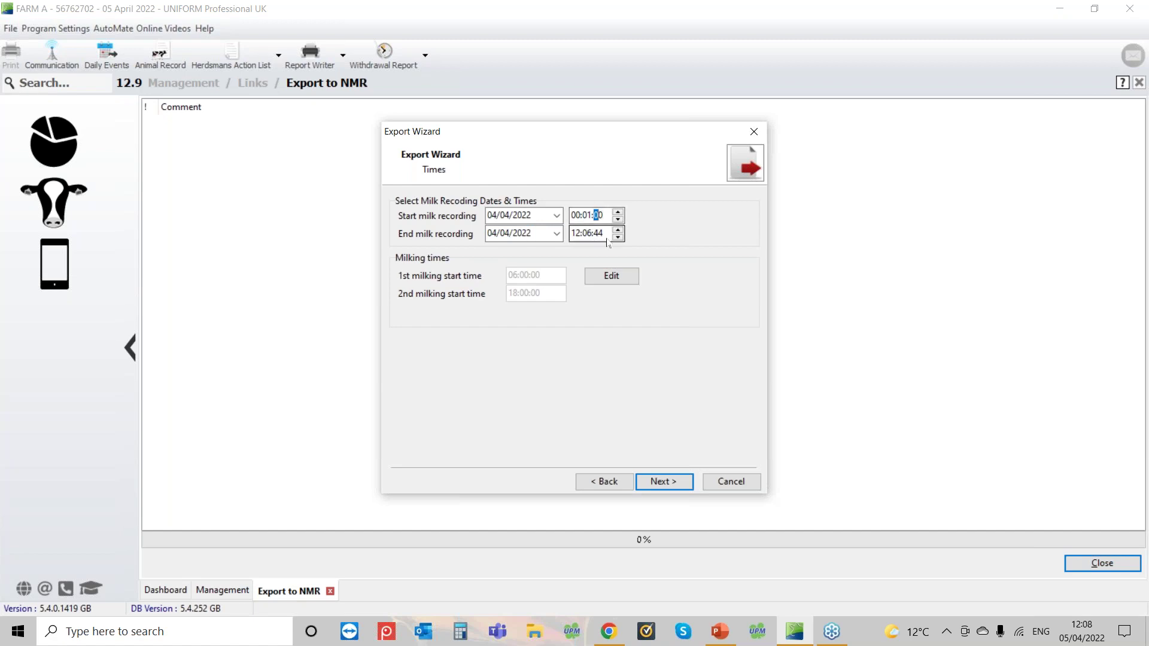
{"action": "left_click", "coordinate": [607, 232]}
{"action": "type", "text": "2359"}
Change the recording period to 04/04/2022 17:30 through 05/04/2022 09:00 and continue.
{"action": "left_click", "coordinate": [556, 234]}
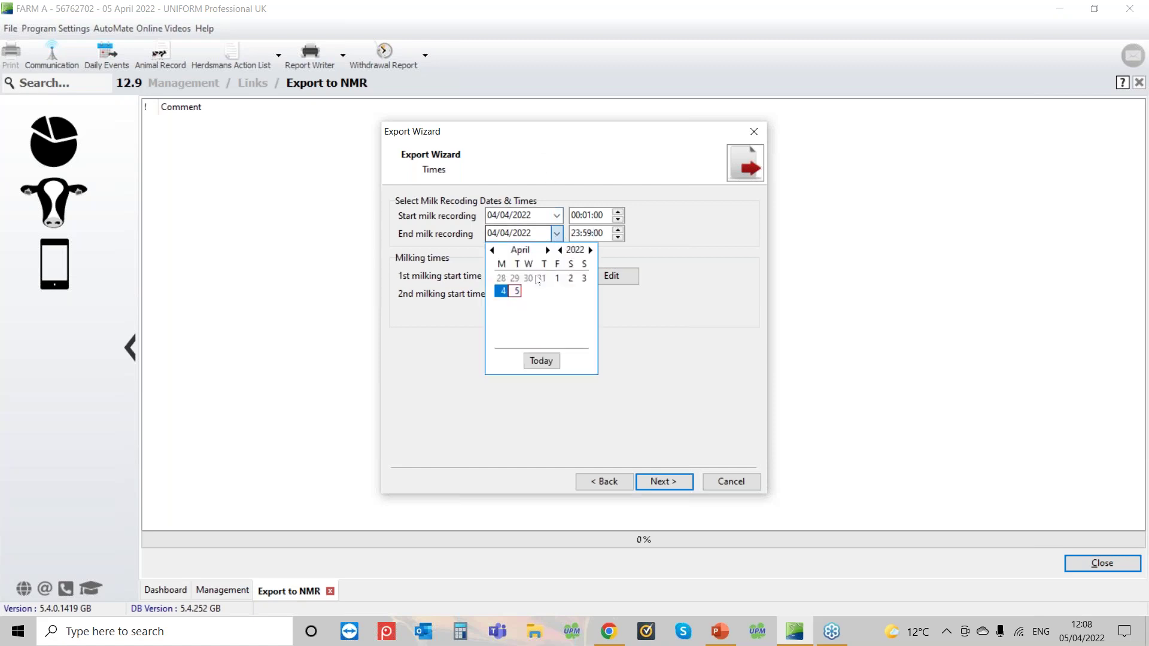
{"action": "left_click", "coordinate": [516, 292]}
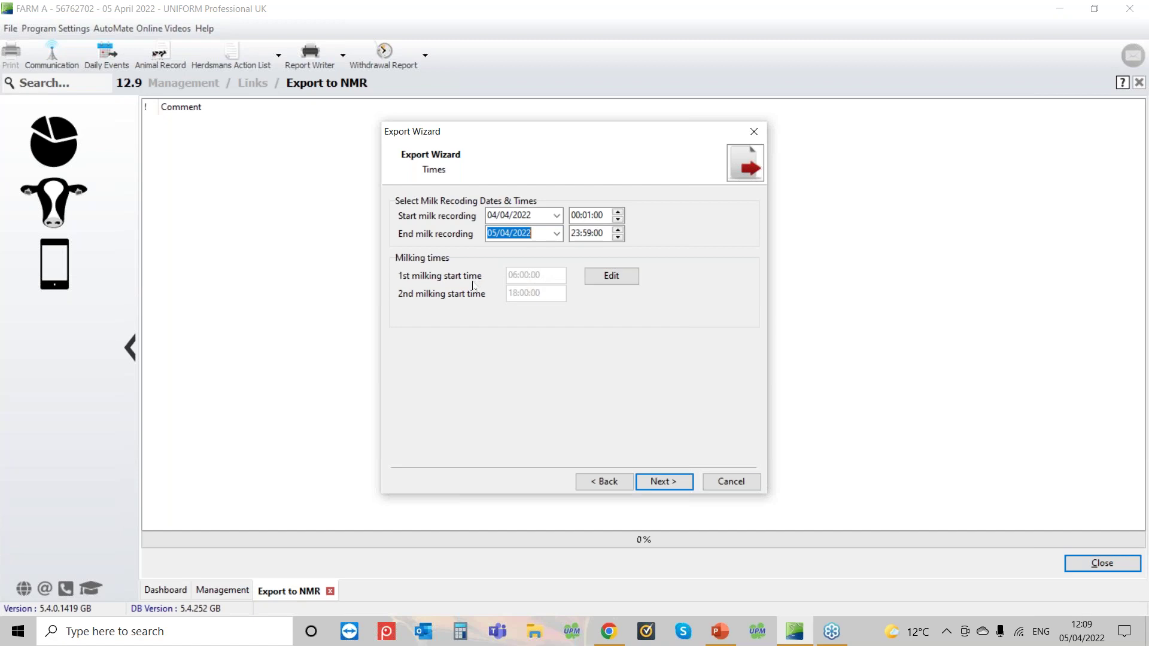
{"action": "left_click", "coordinate": [599, 216]}
{"action": "left_click", "coordinate": [589, 215]}
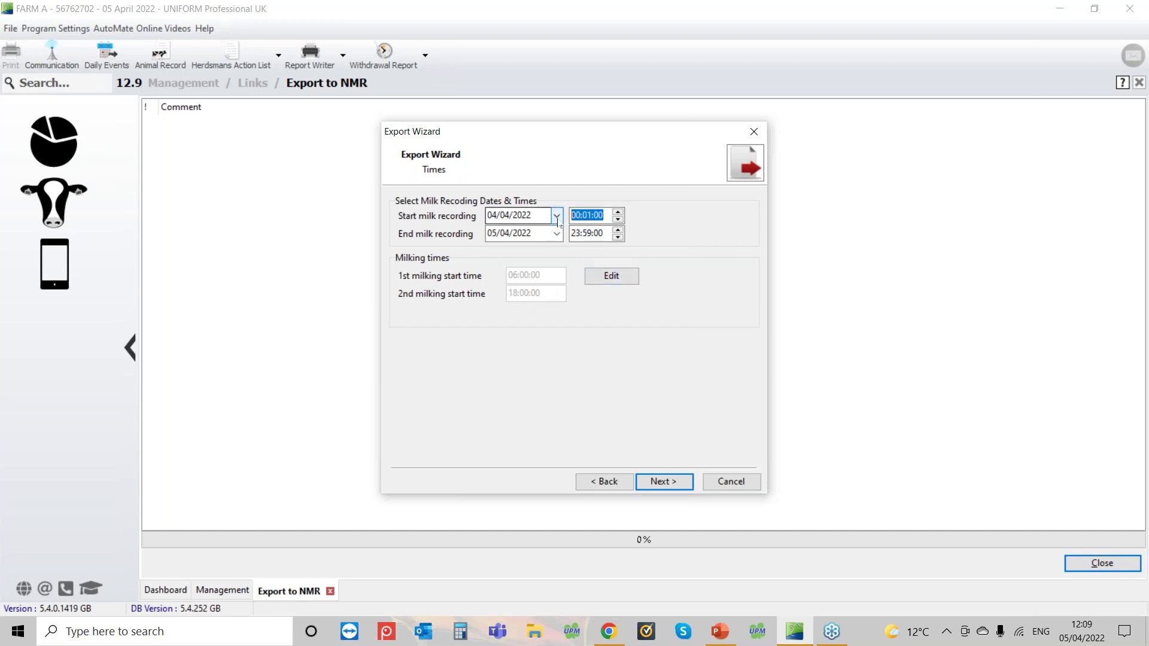
{"action": "type", "text": "17:30"}
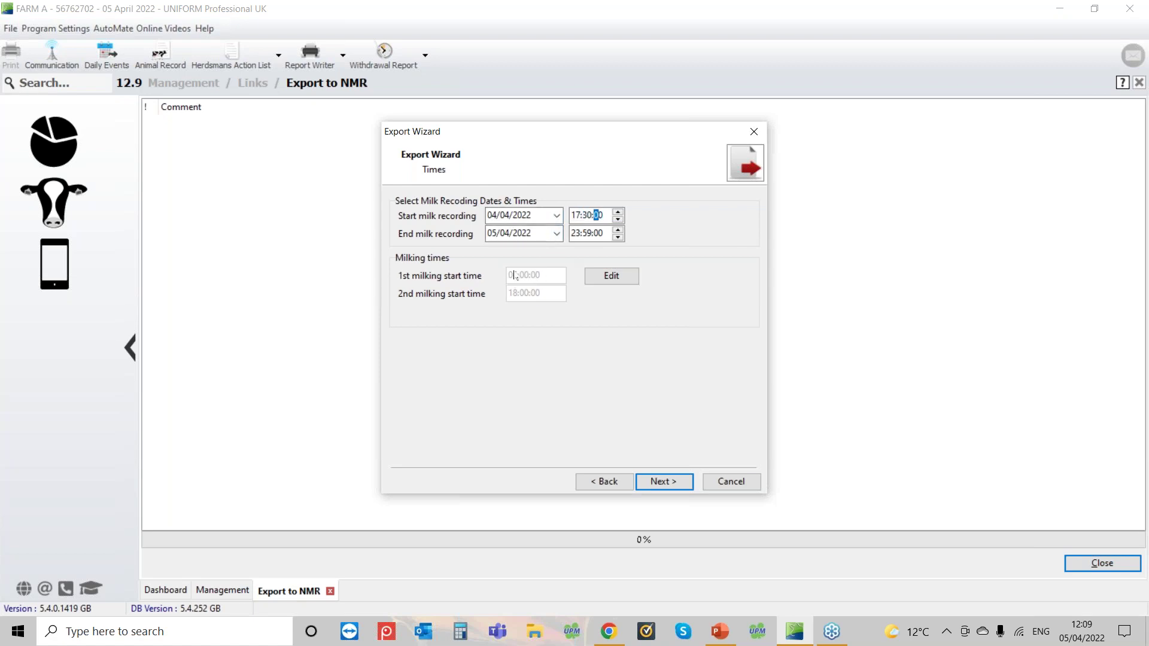
{"action": "double_click", "coordinate": [608, 231]}
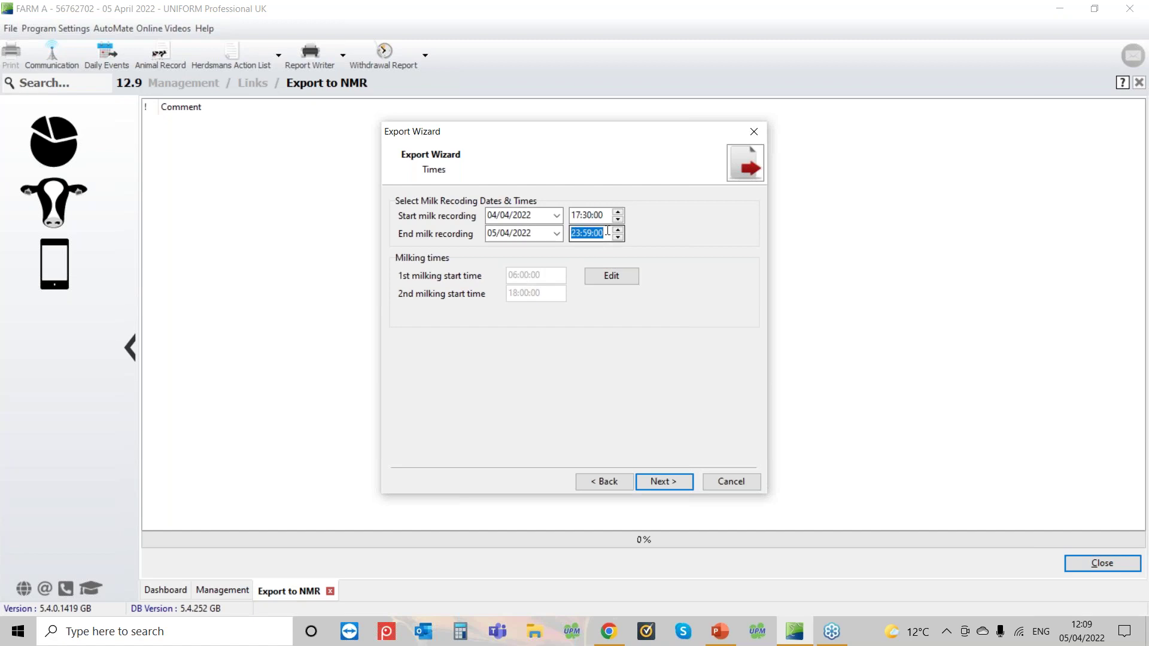
{"action": "type", "text": "0900"}
{"action": "left_click", "coordinate": [663, 482]}
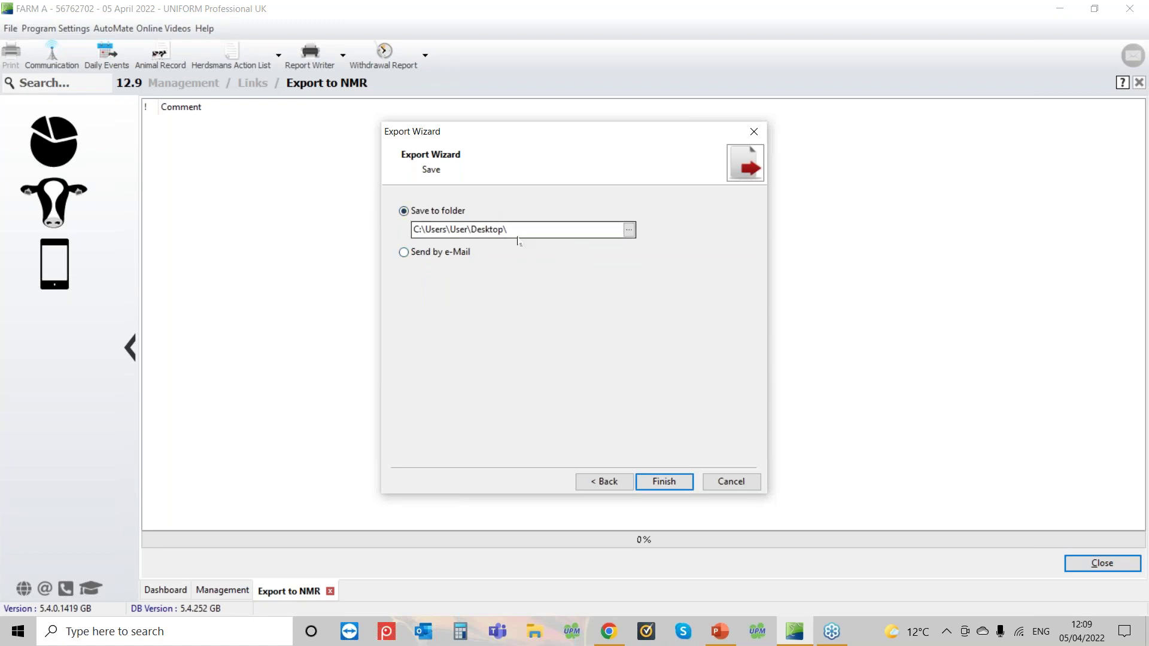
Run the NMR export to UNI2THOR.DII on the Desktop and close the finished log.
{"action": "left_click", "coordinate": [661, 481]}
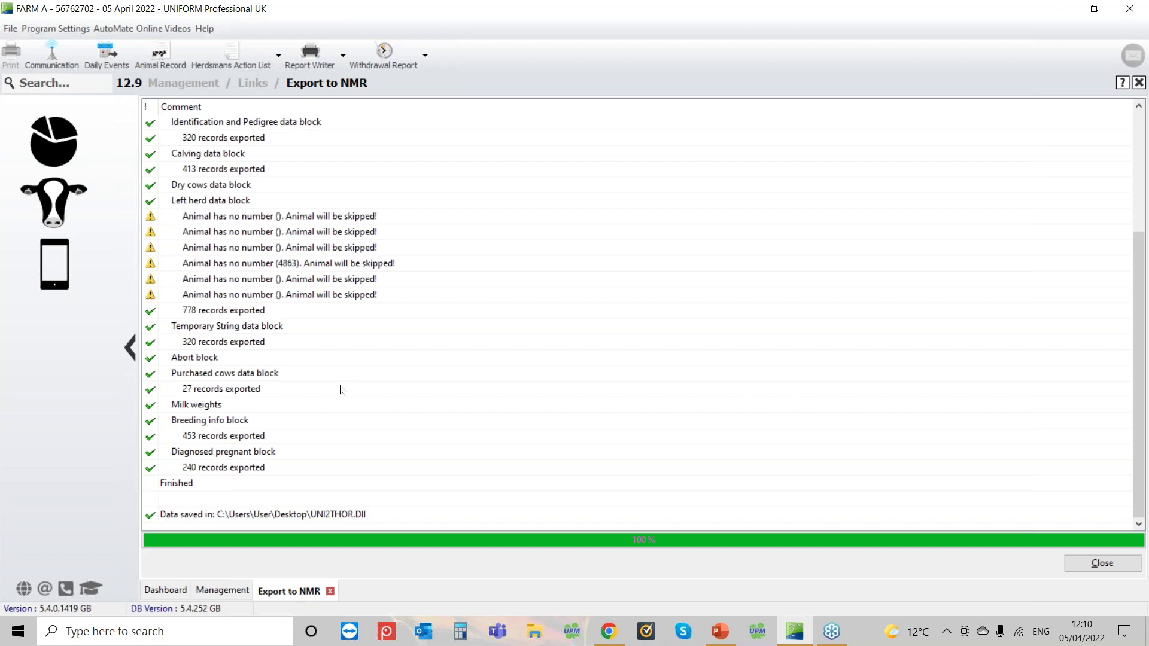
{"action": "left_click", "coordinate": [1109, 572]}
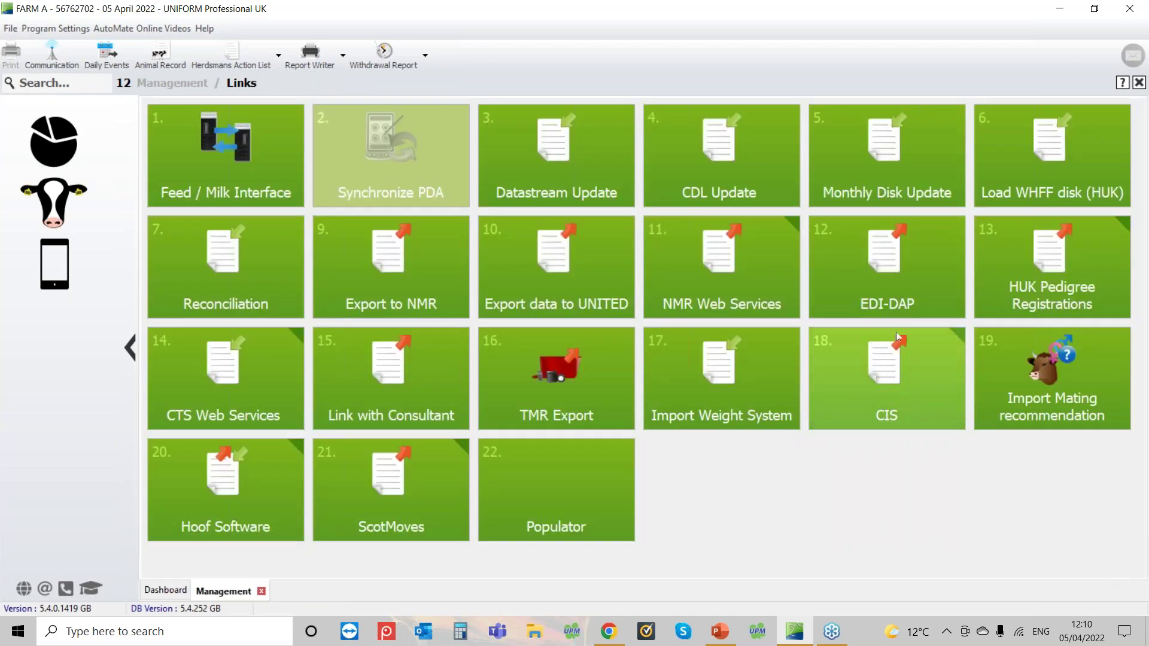
Start the Export data to CIS wizard, accepting milk data and groups and skipping processor data.
{"action": "left_click", "coordinate": [904, 382]}
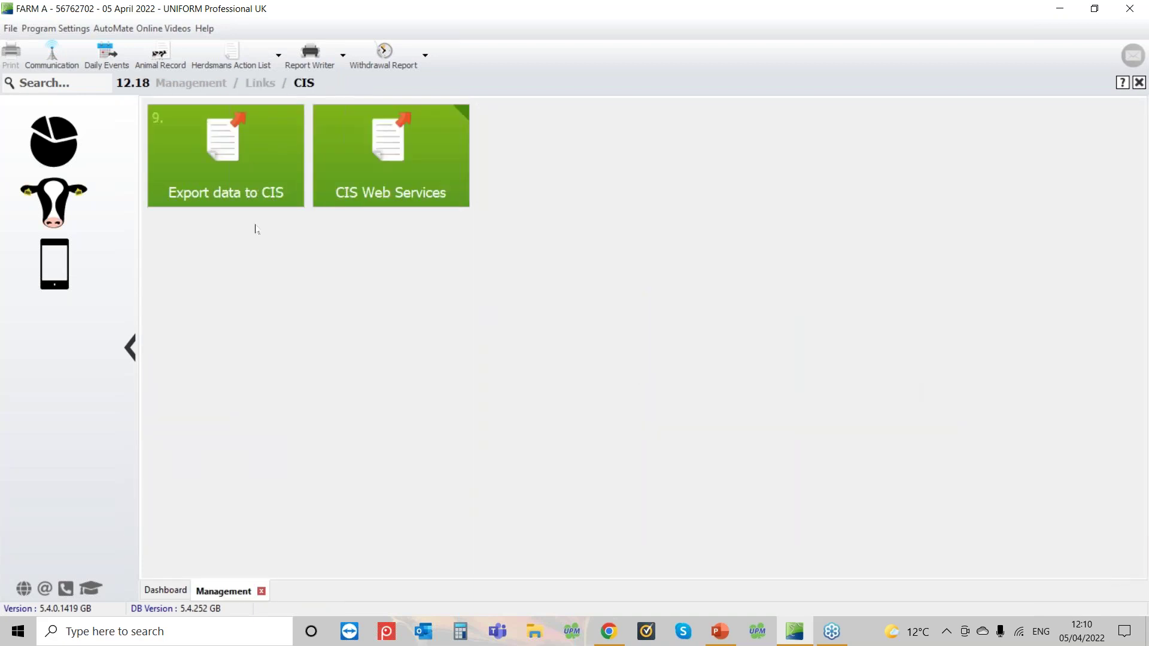
{"action": "left_click", "coordinate": [233, 163]}
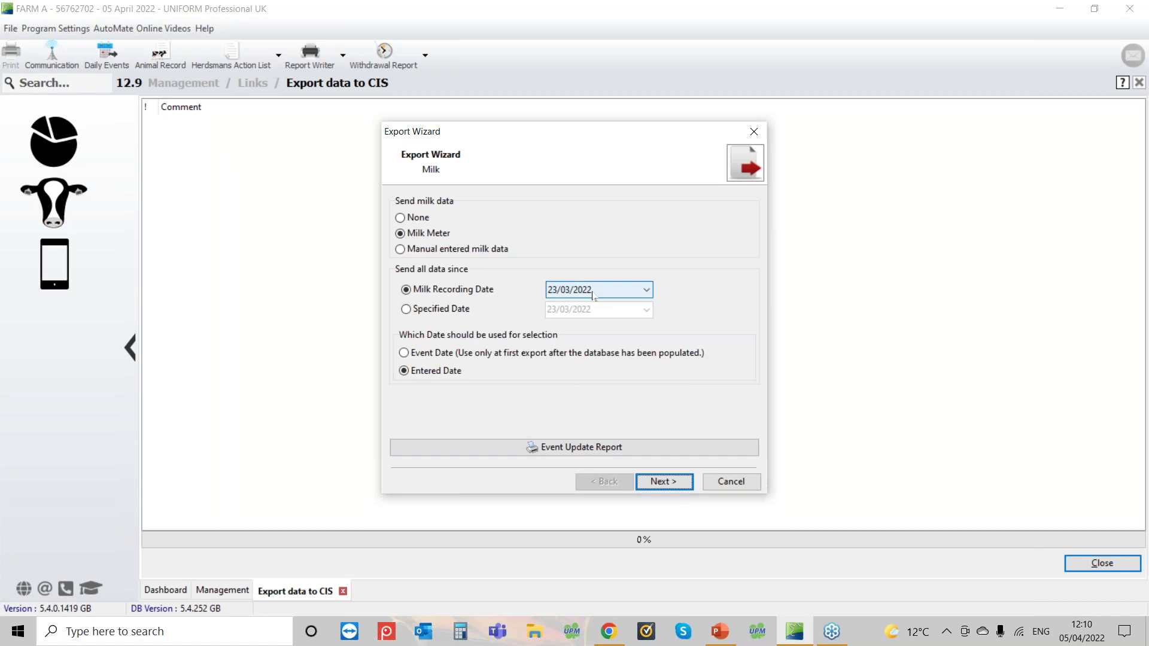
{"action": "left_click", "coordinate": [665, 482]}
{"action": "left_click", "coordinate": [664, 482]}
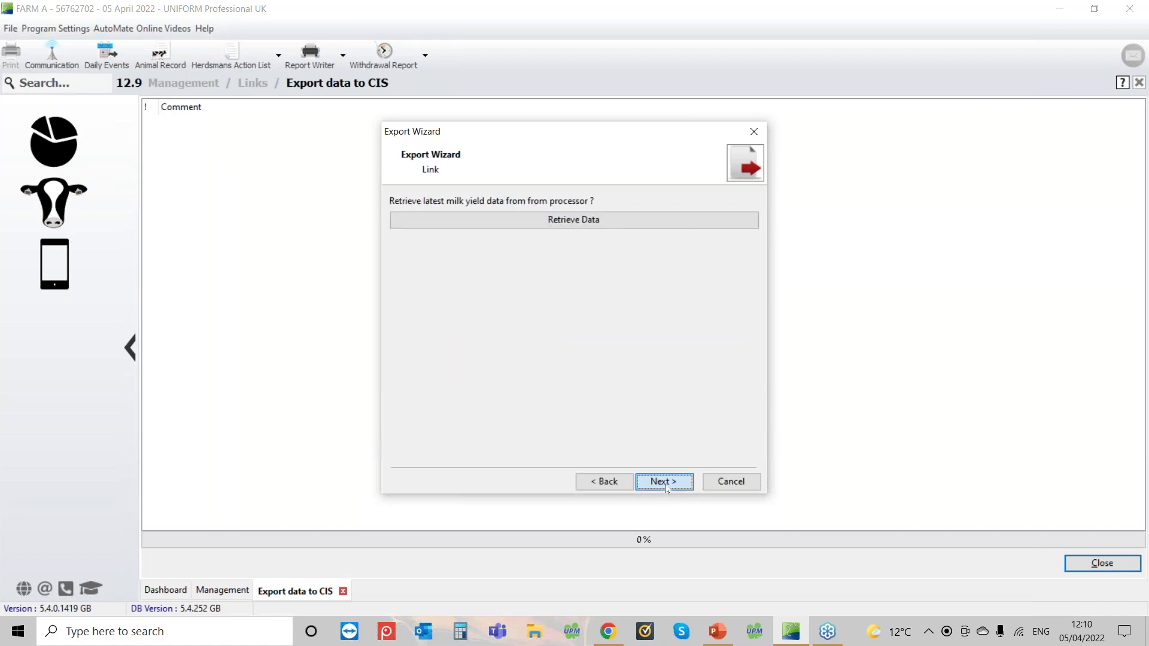
{"action": "left_click", "coordinate": [665, 483]}
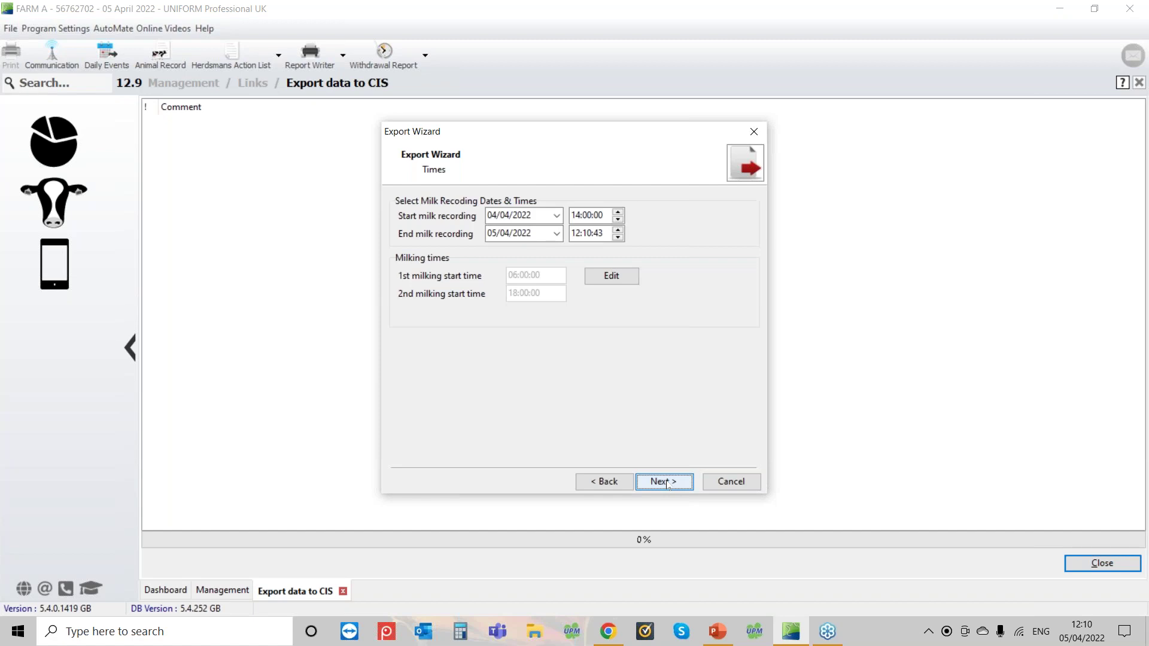
Set the export period to 04/04/2022, from 00:01:00 to 23:59:00, and advance to saving.
{"action": "left_click", "coordinate": [557, 233]}
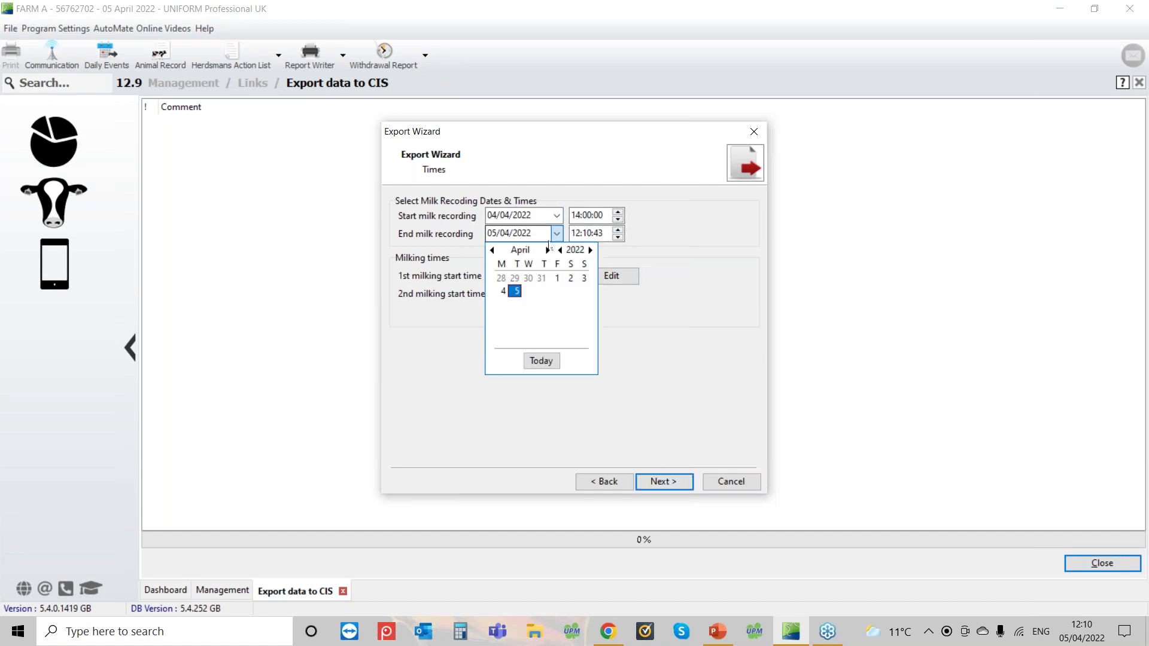
{"action": "left_click", "coordinate": [503, 292]}
{"action": "left_click", "coordinate": [581, 215]}
{"action": "double_click", "coordinate": [581, 216]}
{"action": "type", "text": "0001"}
{"action": "double_click", "coordinate": [571, 234]}
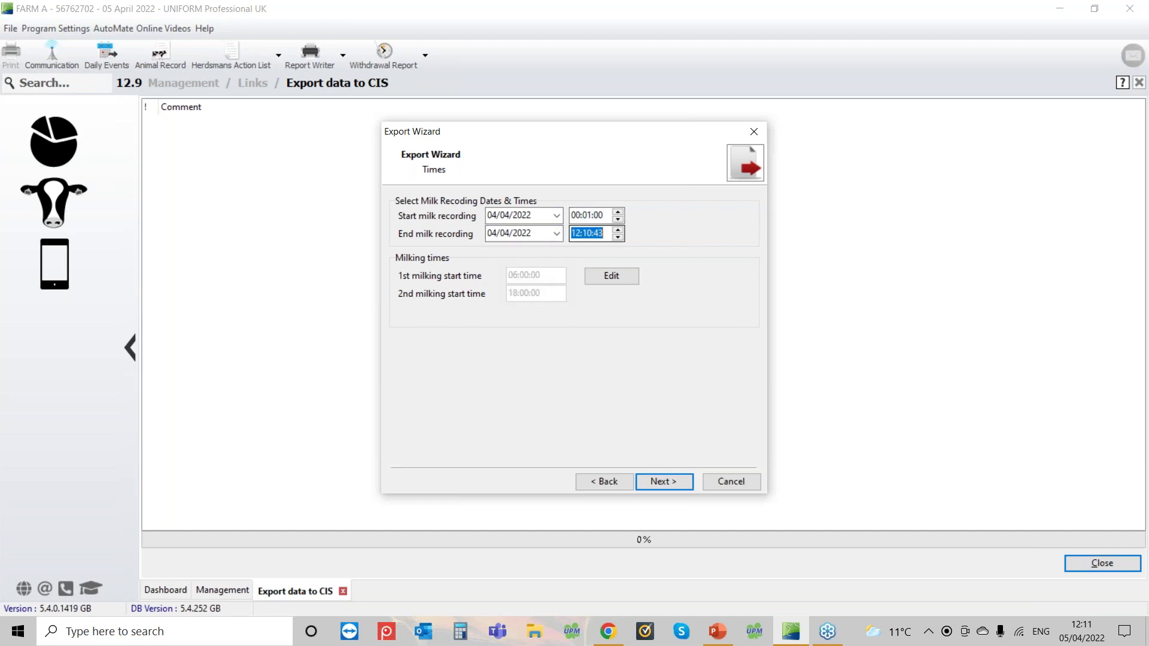
{"action": "type", "text": "2359"}
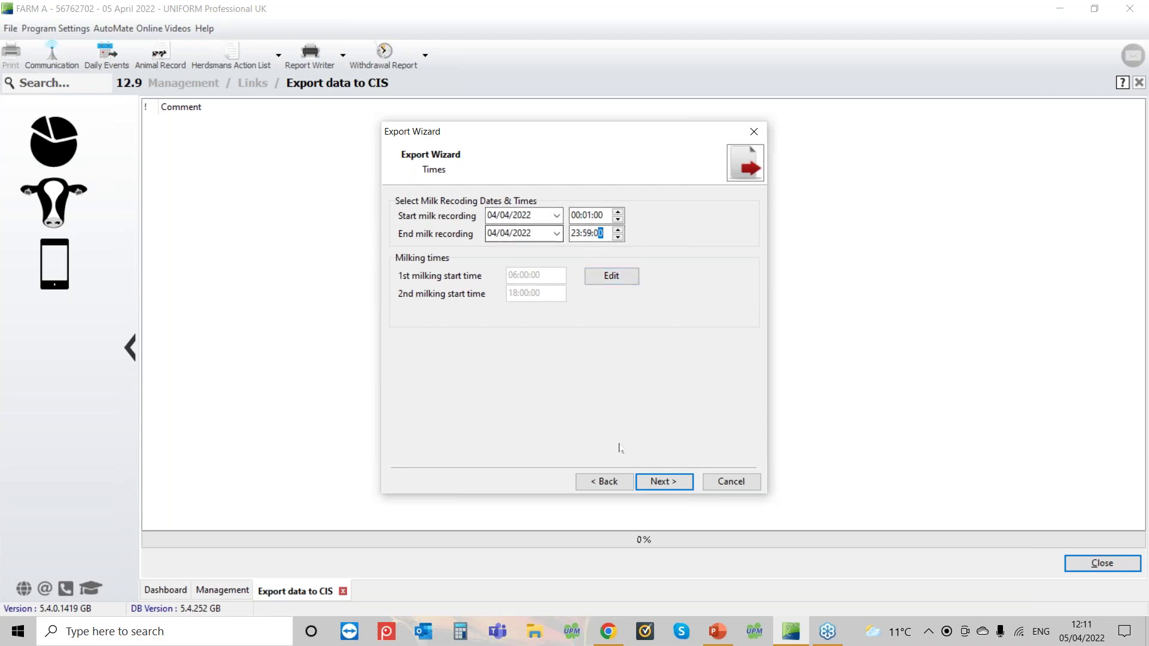
{"action": "left_click", "coordinate": [665, 481]}
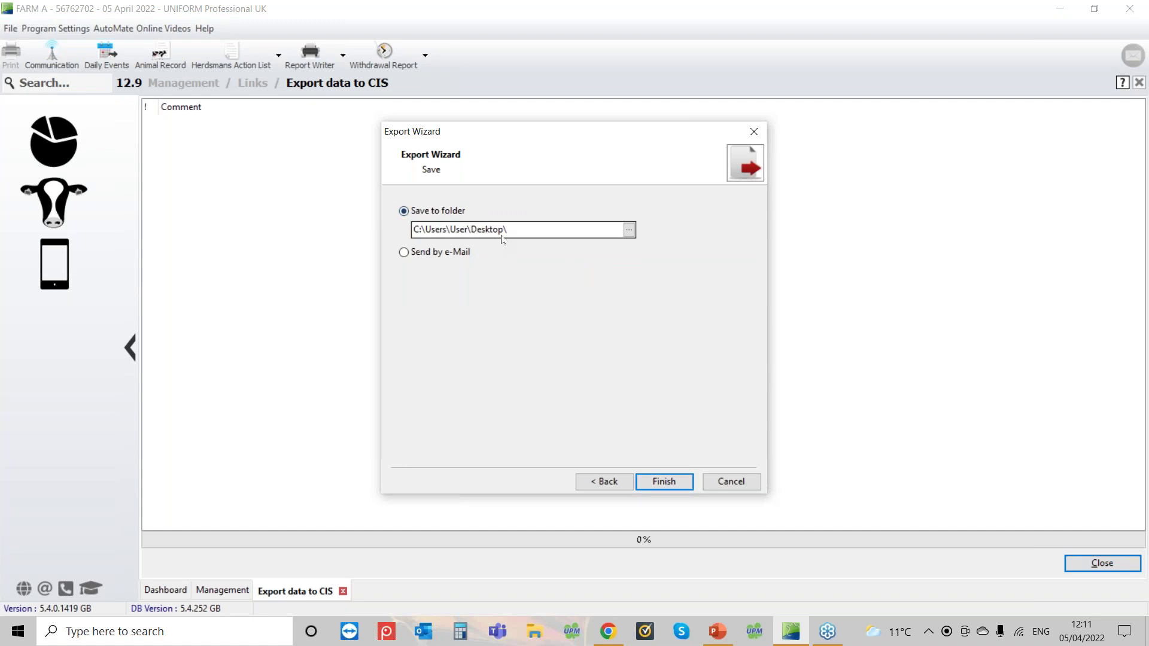
Finish the CIS export, saving UNI2FOX.CIS to the Desktop, and return to Management.
{"action": "left_click", "coordinate": [664, 481]}
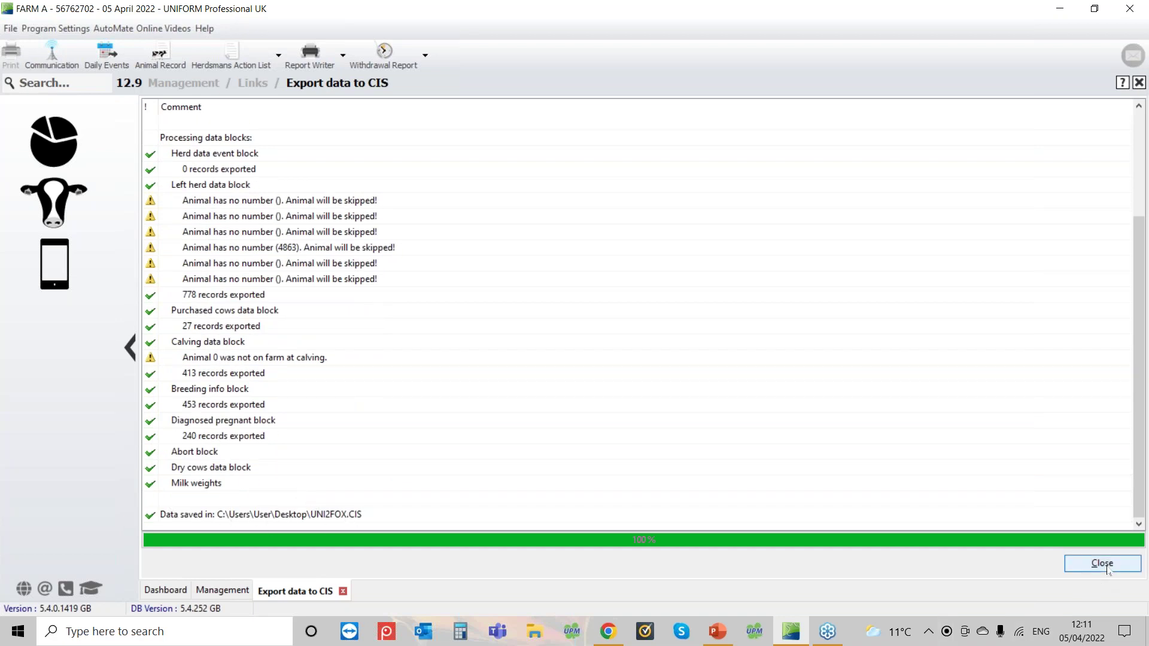
{"action": "left_click", "coordinate": [1107, 566]}
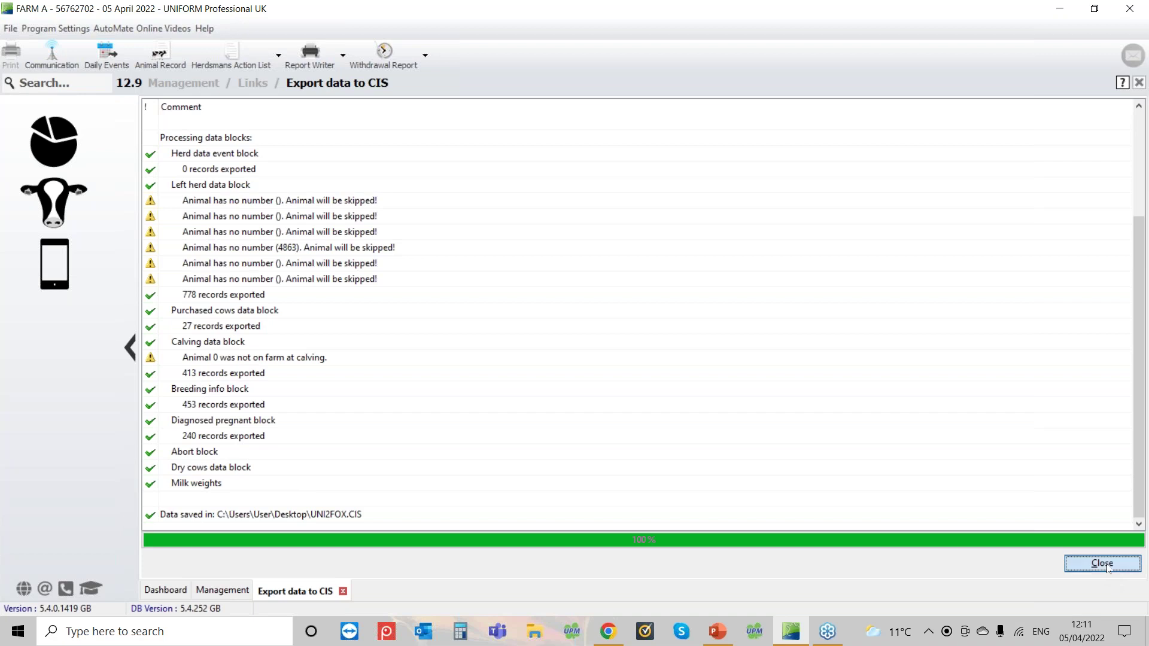
{"action": "left_click", "coordinate": [53, 198]}
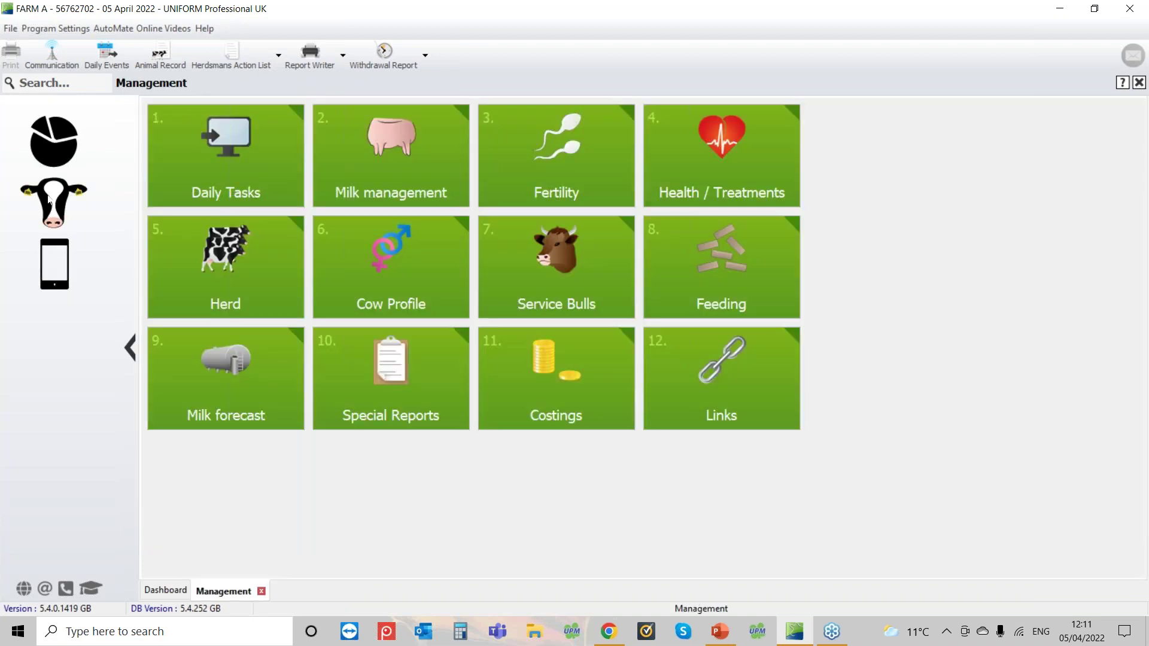
Add General, Reproduction and Weights to the EDI-DAP export properties, close EDI-DAP, and open the Dashboard.
{"action": "left_click", "coordinate": [710, 376]}
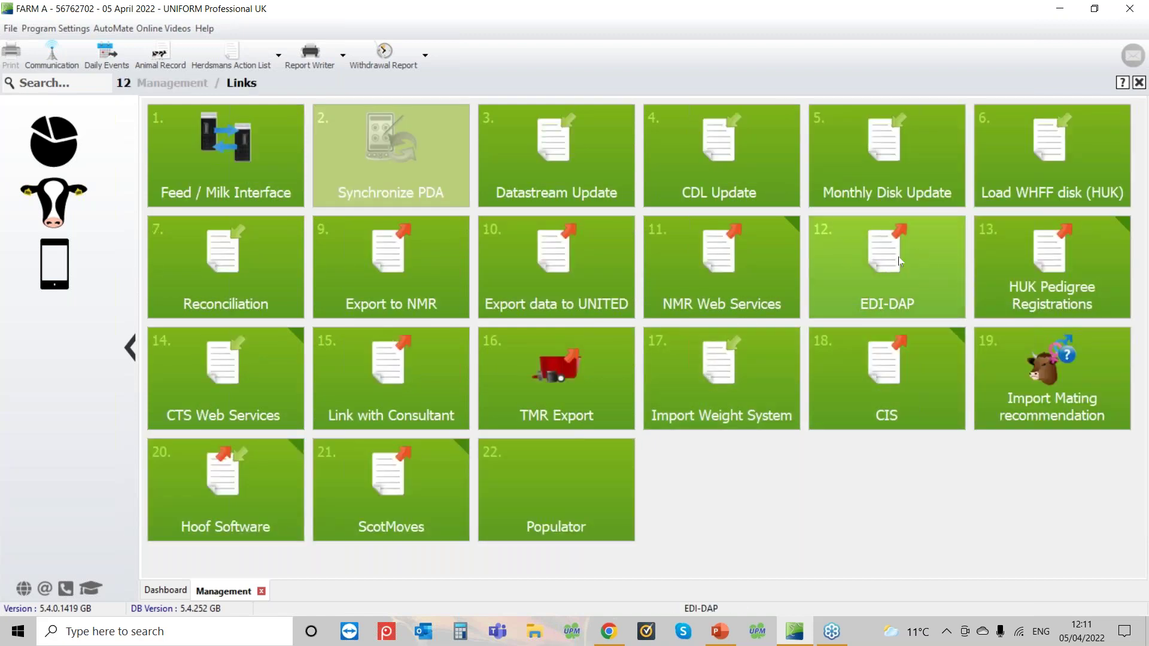
{"action": "left_click", "coordinate": [910, 298]}
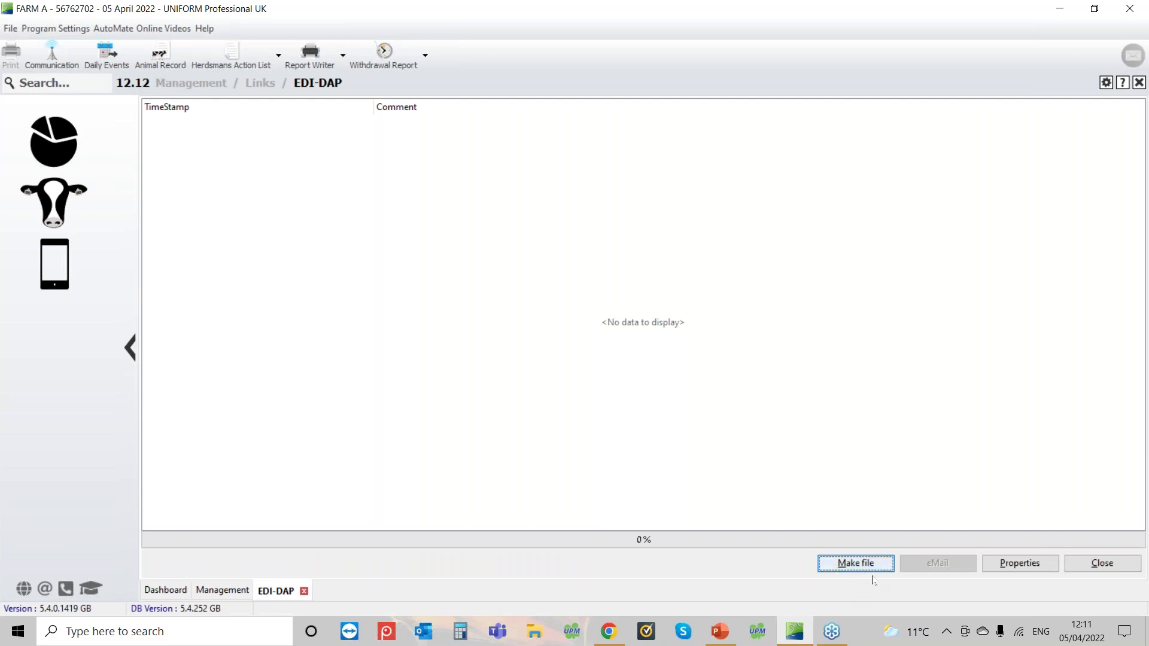
{"action": "left_click", "coordinate": [1018, 565]}
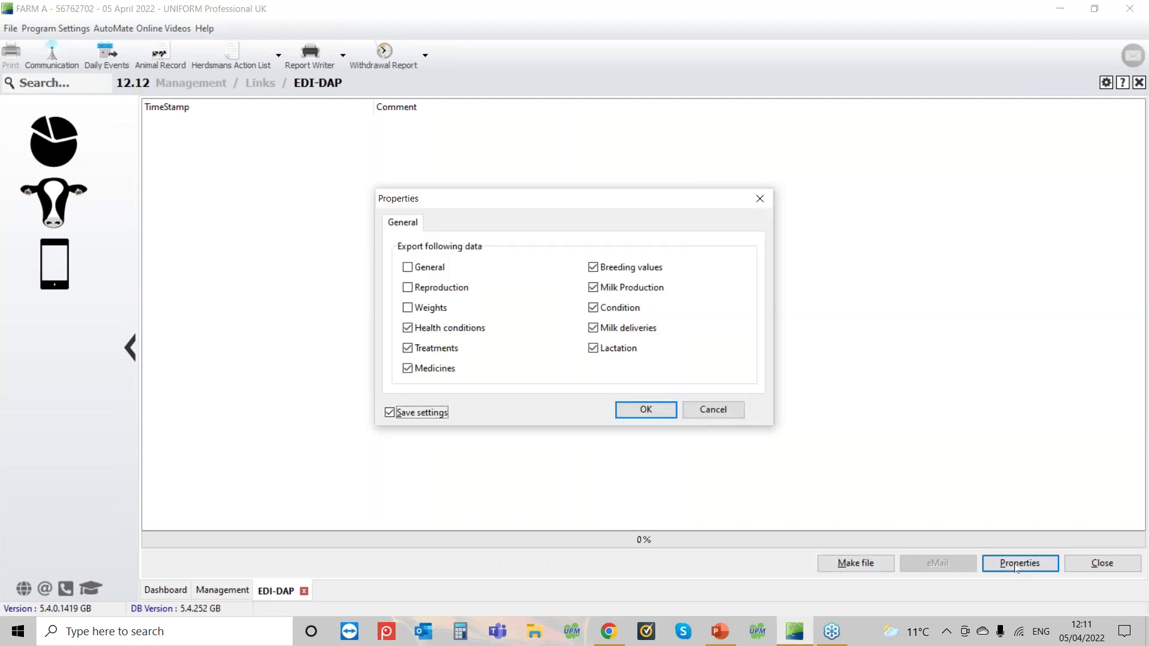
{"action": "left_click", "coordinate": [419, 267]}
{"action": "left_click", "coordinate": [419, 288]}
{"action": "left_click", "coordinate": [419, 308]}
{"action": "left_click", "coordinate": [646, 411]}
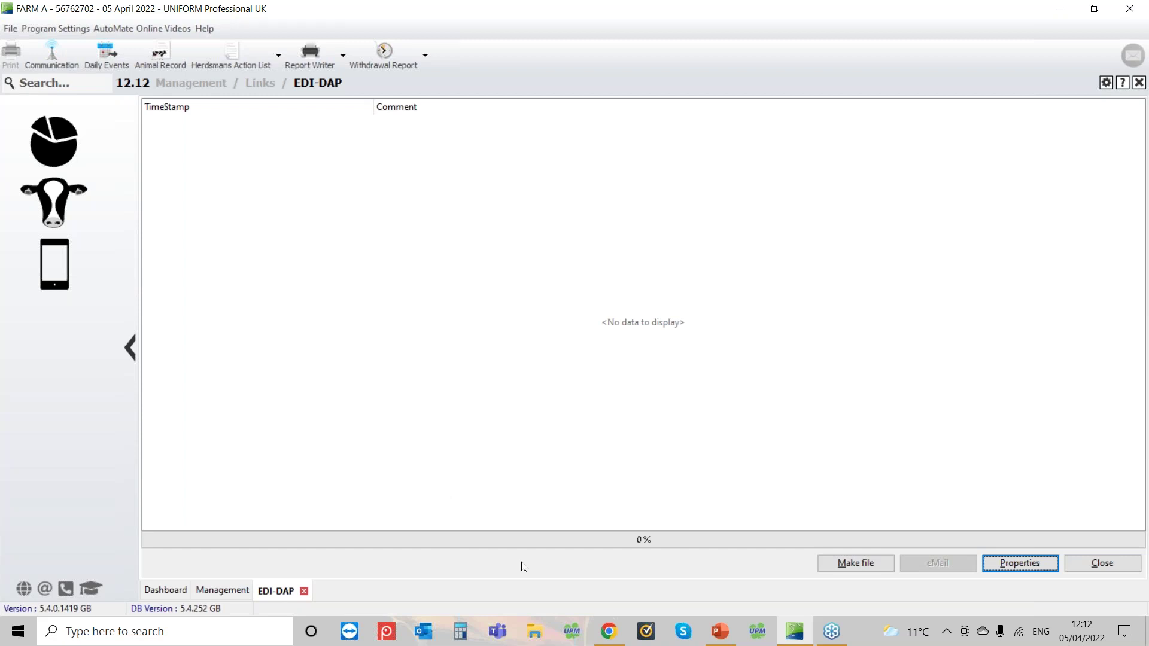
{"action": "left_click", "coordinate": [1124, 569]}
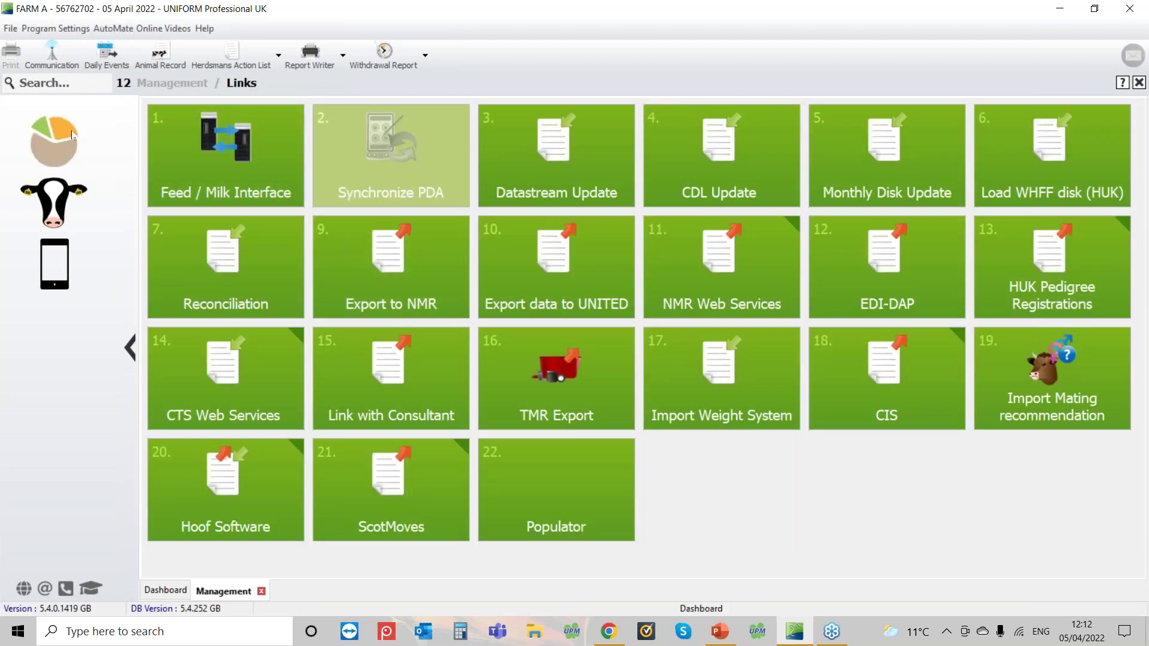
{"action": "left_click", "coordinate": [72, 135]}
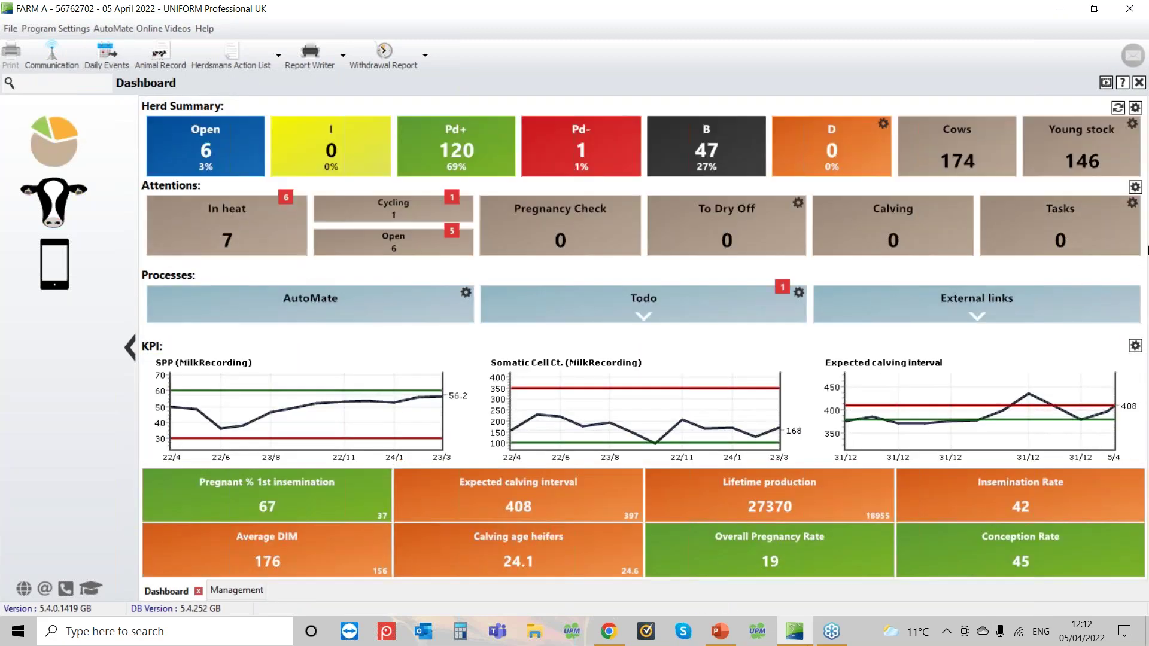